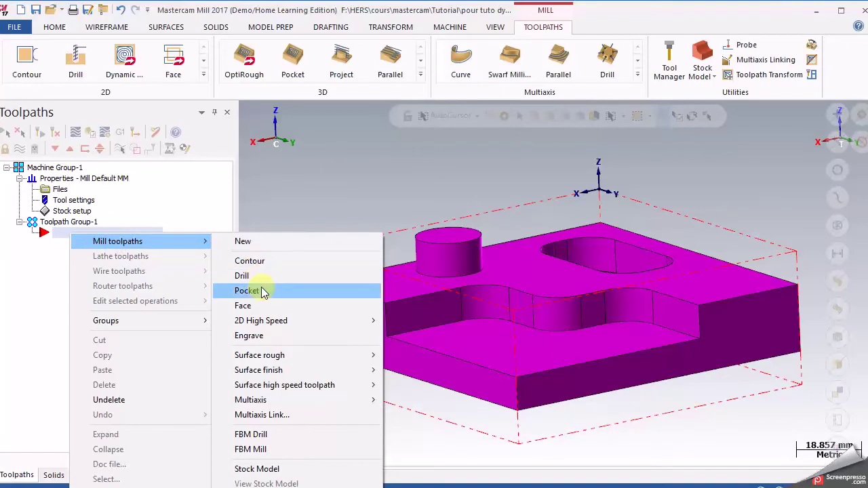
{"action": "mouse_move", "coordinate": [278, 321]}
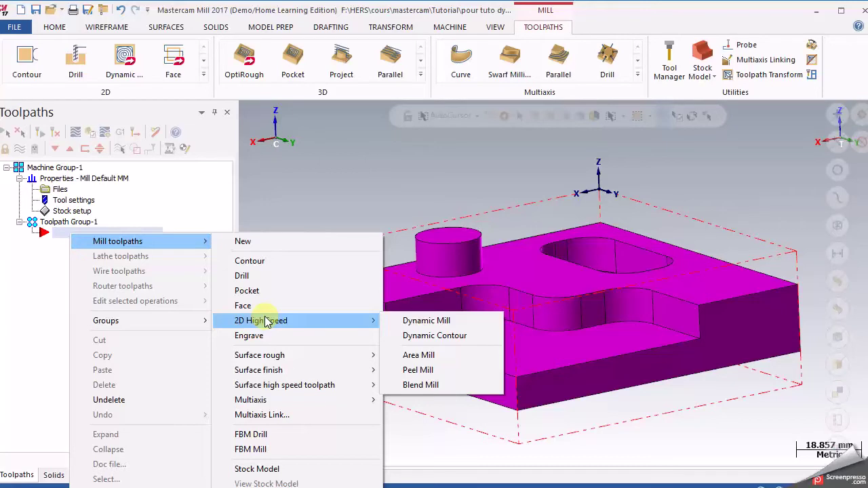
{"action": "left_click", "coordinate": [405, 178]}
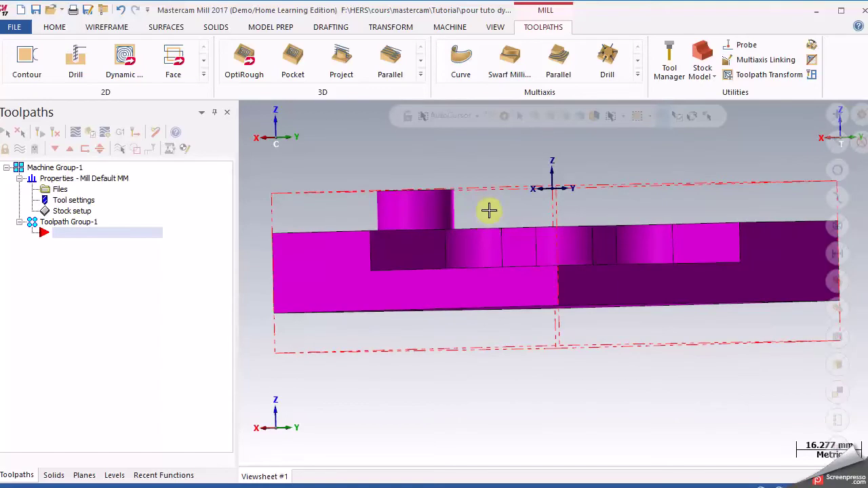
{"action": "middle_click_drag", "start_coordinate": [490, 222], "coordinate": [489, 192]}
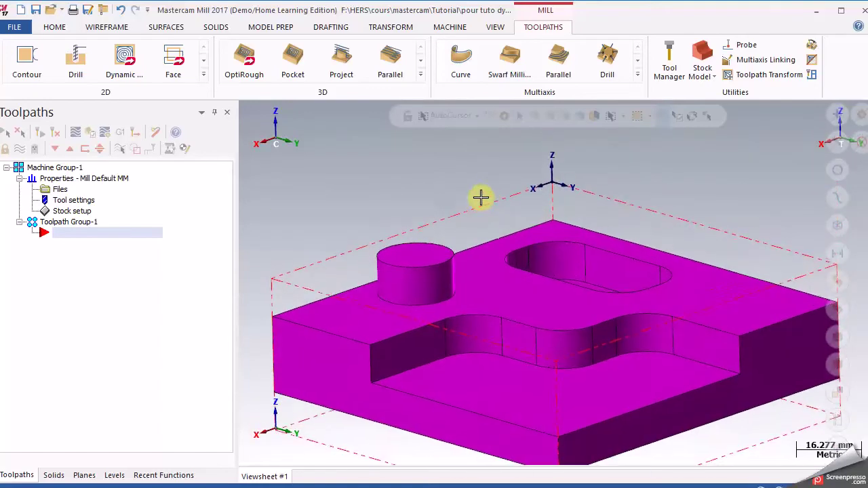
{"action": "middle_click_drag", "start_coordinate": [431, 276], "coordinate": [545, 376]}
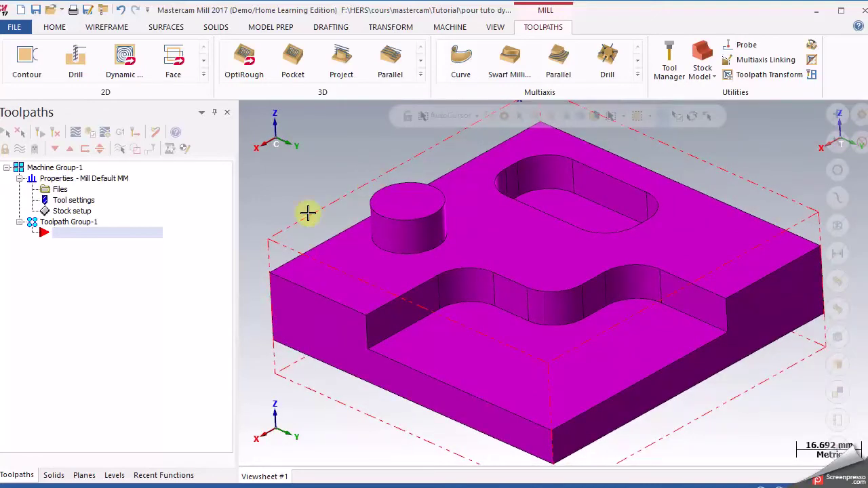
- Create a 2D High Speed Dynamic Mill toolpath in Toolpath Group-1, accepting the NC name "pour tuto dynamique"
{"action": "left_click", "coordinate": [124, 233]}
{"action": "right_click", "coordinate": [124, 233]}
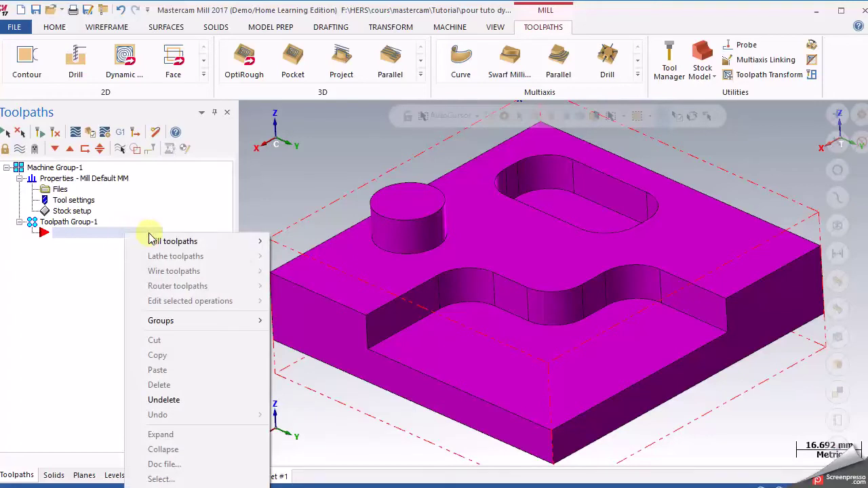
{"action": "mouse_move", "coordinate": [171, 238]}
{"action": "mouse_move", "coordinate": [336, 320]}
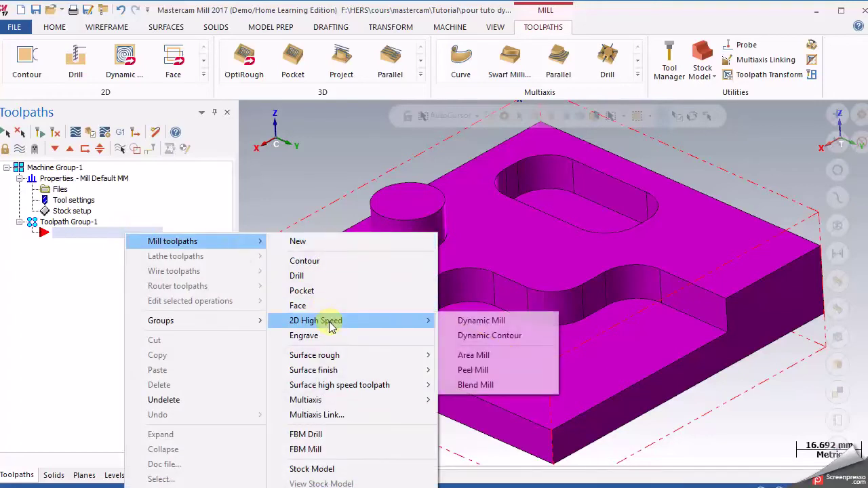
{"action": "left_click", "coordinate": [459, 323]}
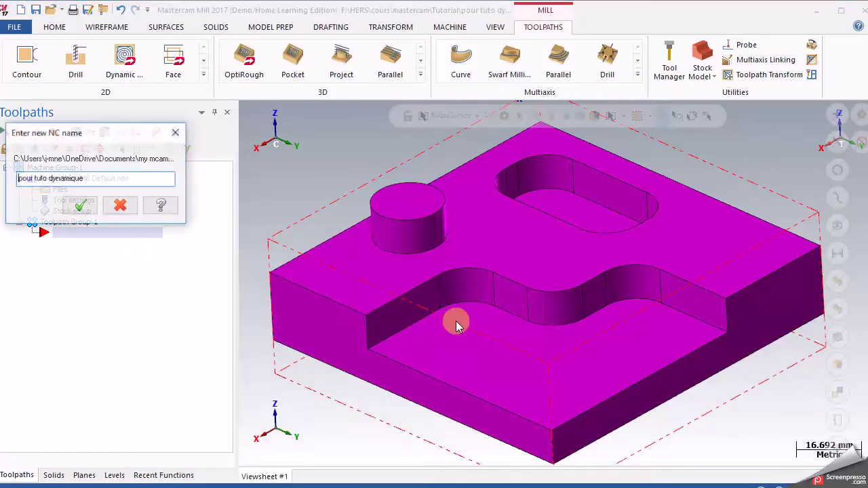
{"action": "left_click", "coordinate": [81, 206]}
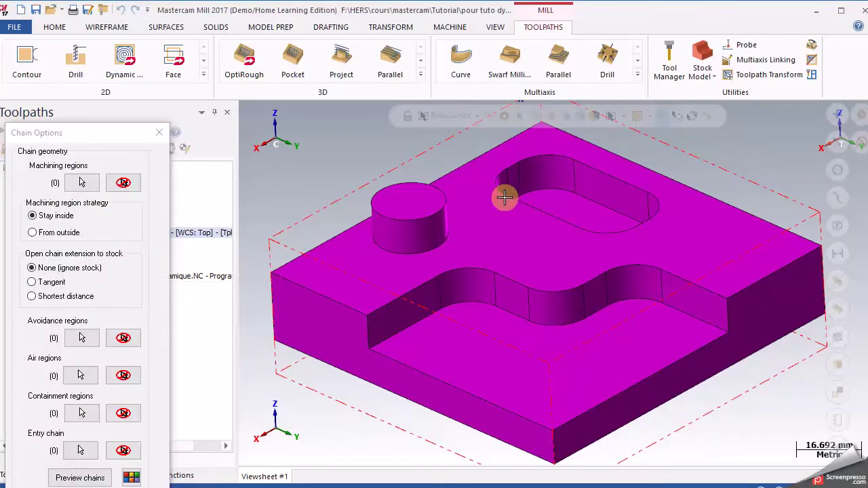
- Chain the base edge of the cylindrical boss as the avoidance region and accept the chain options
{"action": "left_click_drag", "start_coordinate": [120, 141], "coordinate": [143, 73]}
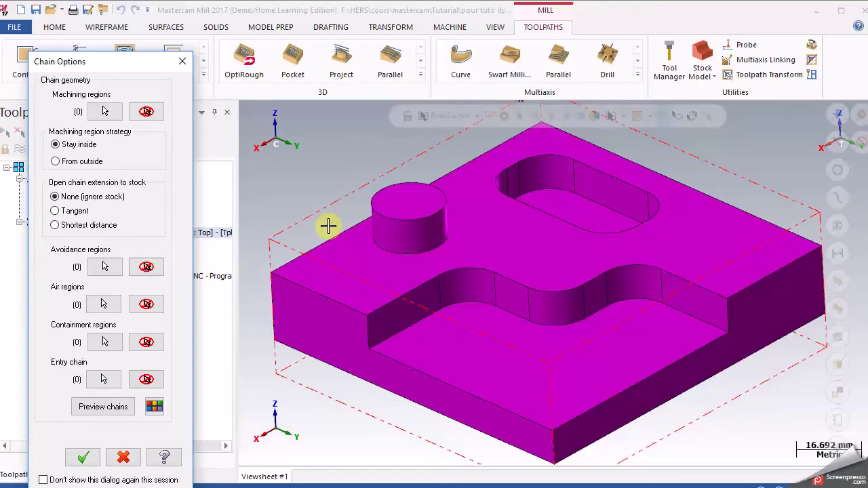
{"action": "left_click", "coordinate": [108, 268]}
{"action": "left_click_drag", "start_coordinate": [110, 135], "coordinate": [154, 87]}
{"action": "left_click", "coordinate": [153, 123]}
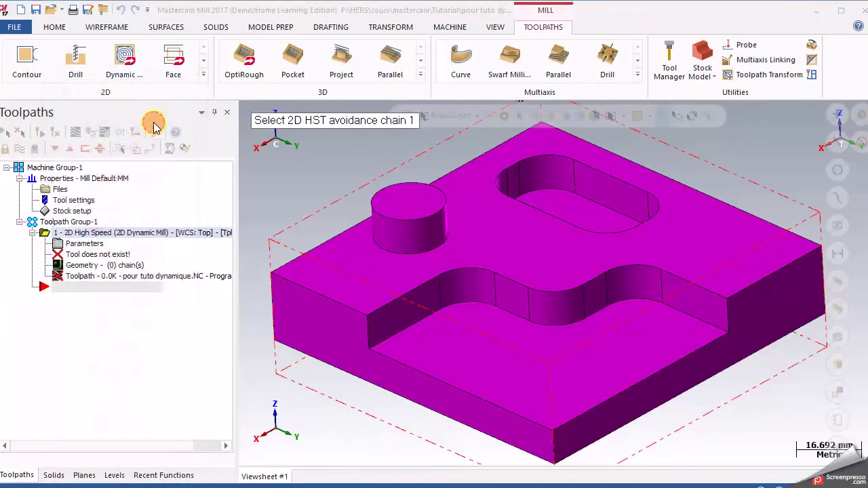
{"action": "left_click", "coordinate": [399, 259]}
{"action": "left_click", "coordinate": [65, 183]}
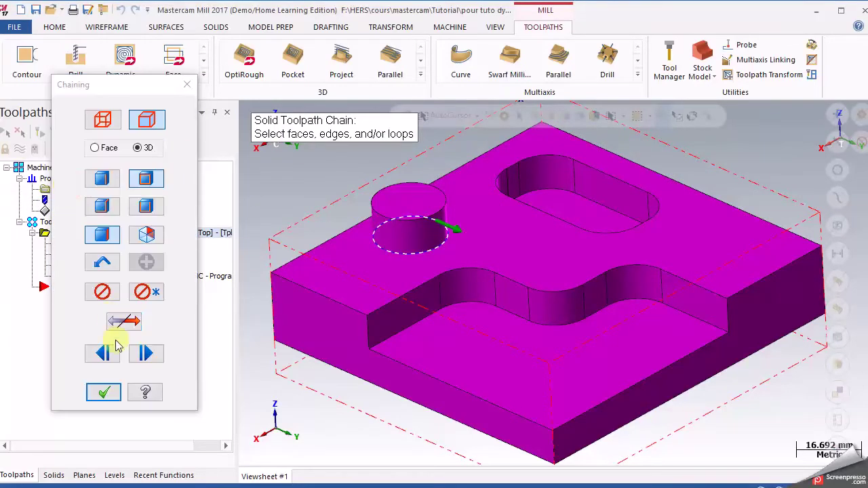
{"action": "left_click", "coordinate": [104, 392]}
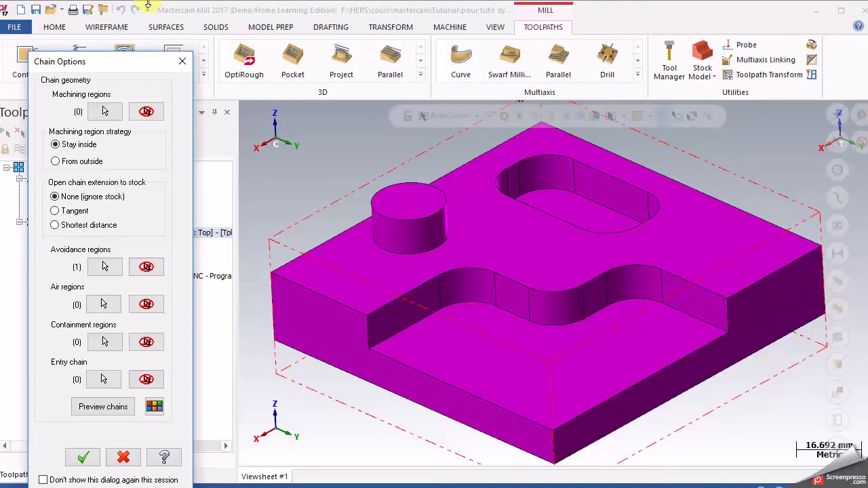
{"action": "left_click", "coordinate": [82, 459]}
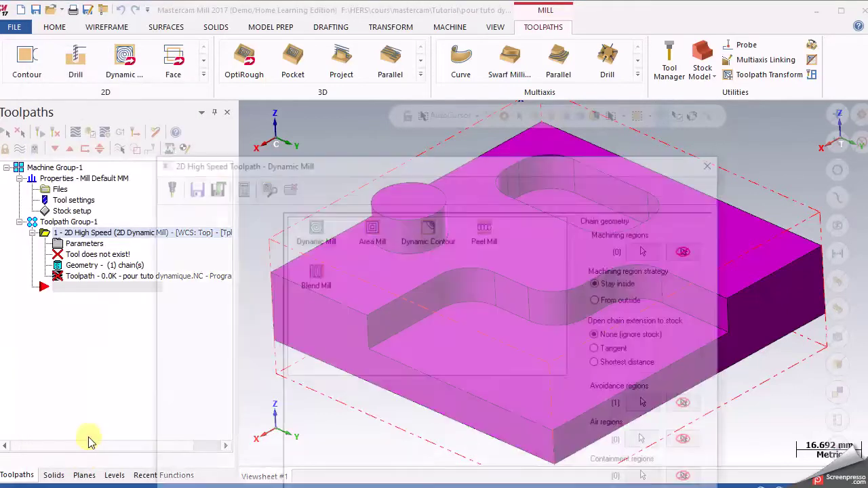
- Choose FLAT END MILL - 12 from the tool library for the Dynamic Mill toolpath
{"action": "left_click_drag", "start_coordinate": [301, 161], "coordinate": [204, 30]}
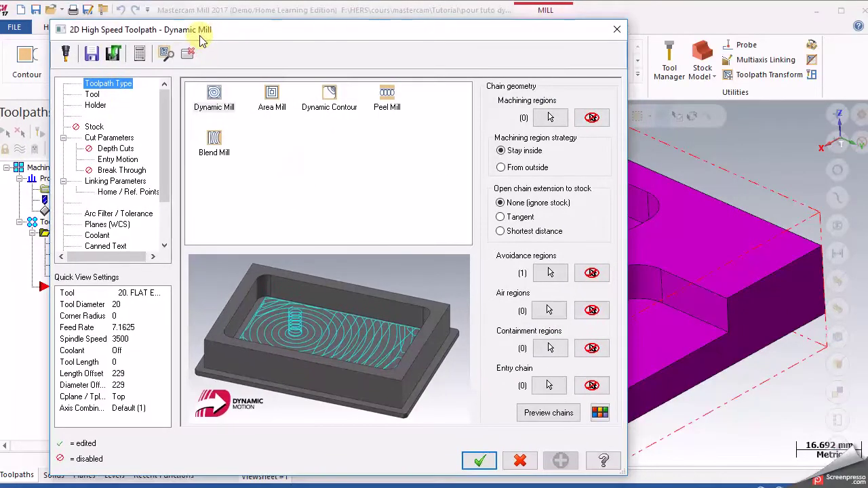
{"action": "left_click", "coordinate": [92, 95]}
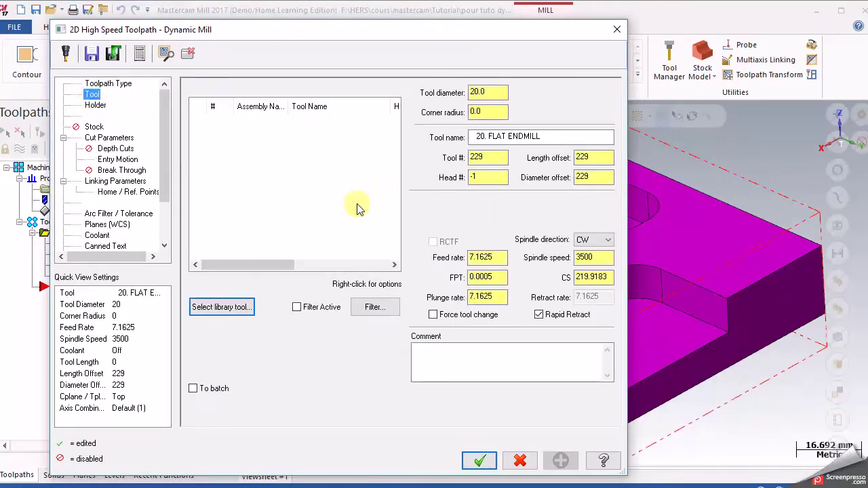
{"action": "left_click", "coordinate": [219, 309]}
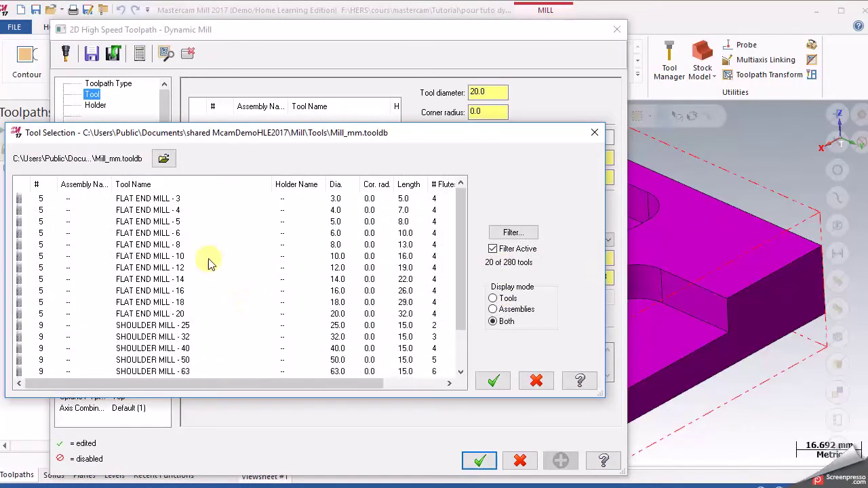
{"action": "left_click", "coordinate": [175, 269]}
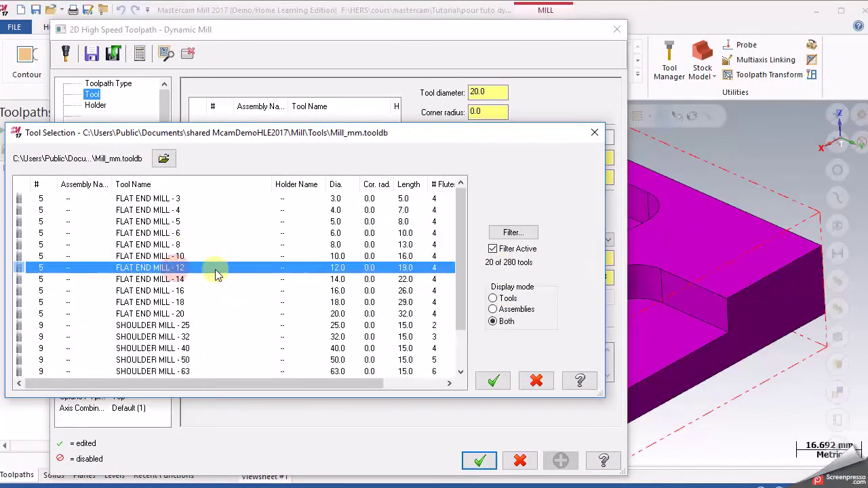
{"action": "left_click", "coordinate": [493, 382]}
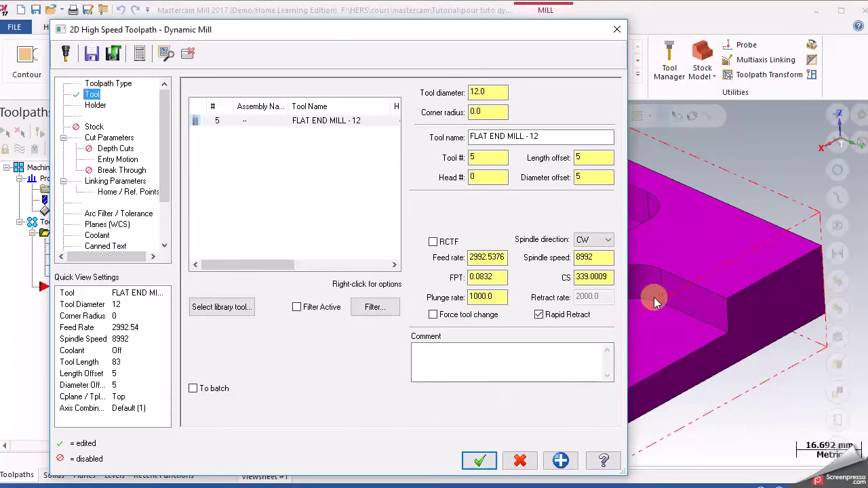
- Set the tool's cutting speed (CS) to 400 and its feed per tooth (FPT) to 0.15
{"action": "left_click", "coordinate": [587, 279]}
{"action": "left_click_drag", "start_coordinate": [589, 278], "coordinate": [569, 280]}
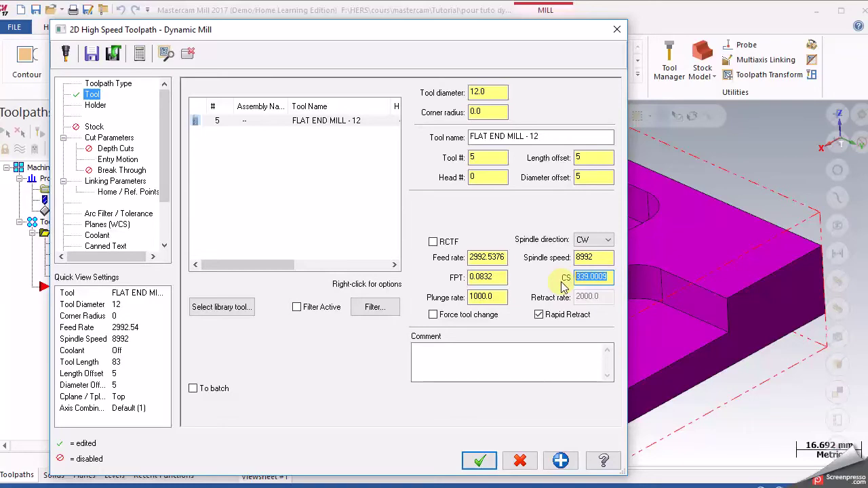
{"action": "type", "text": "400"}
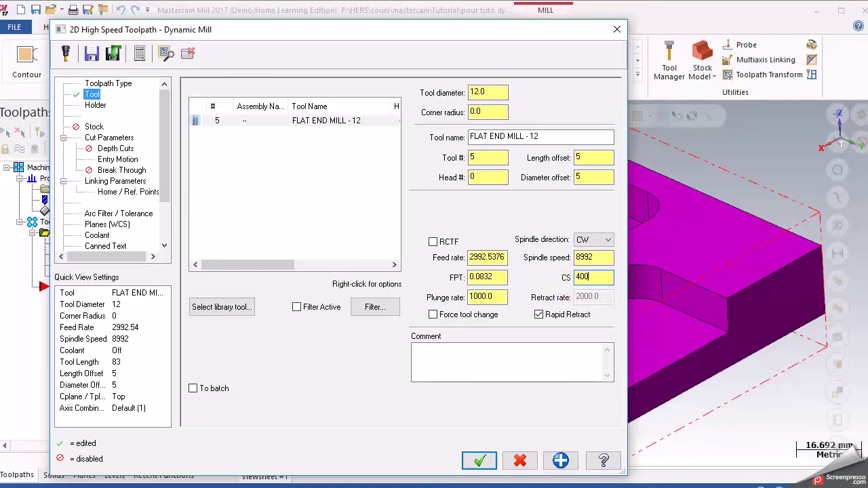
{"action": "left_click", "coordinate": [484, 277]}
{"action": "type", "text": "0.15"}
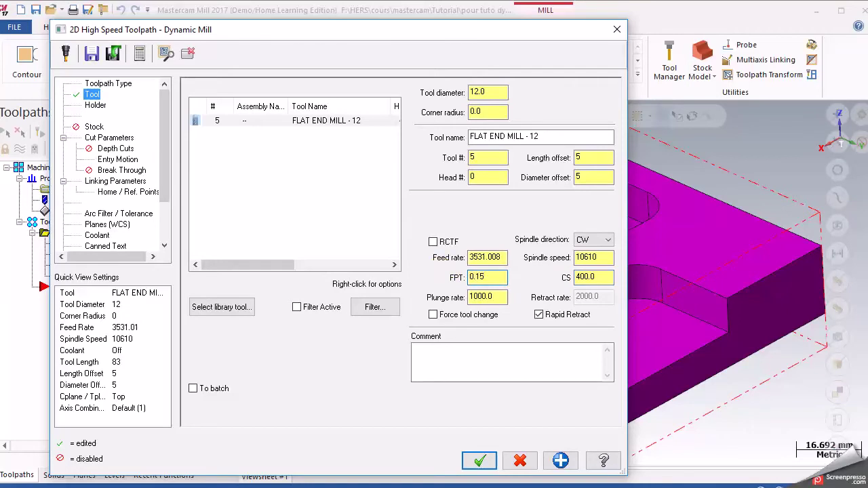
{"action": "key", "text": "Return"}
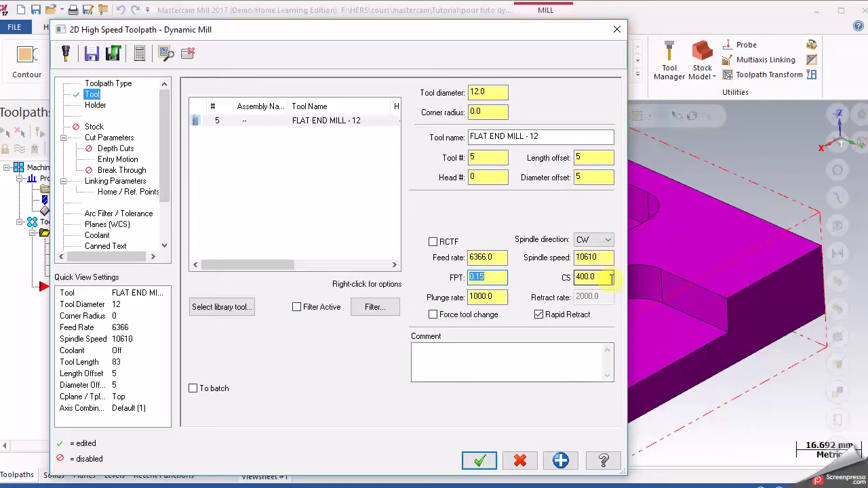
- Reduce the tool's feed per tooth to 0.1 and let the feed rate recalculate
{"action": "left_click", "coordinate": [500, 274]}
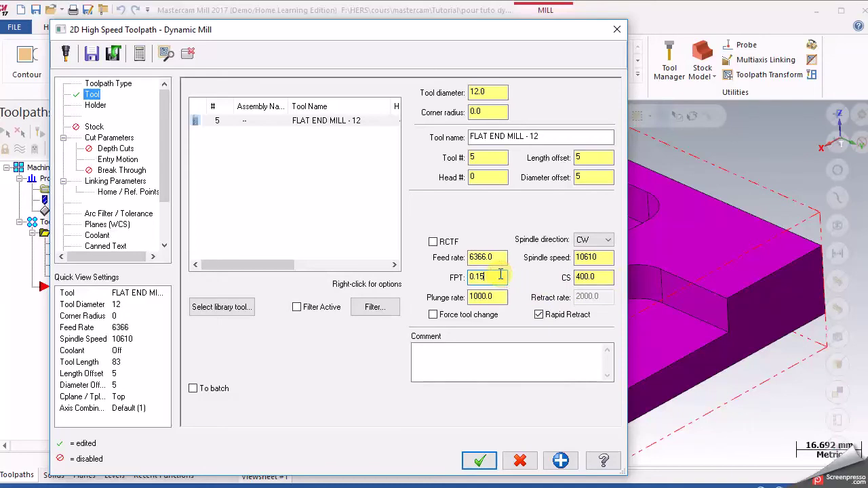
{"action": "key", "text": "BackSpace"}
{"action": "left_click", "coordinate": [487, 257]}
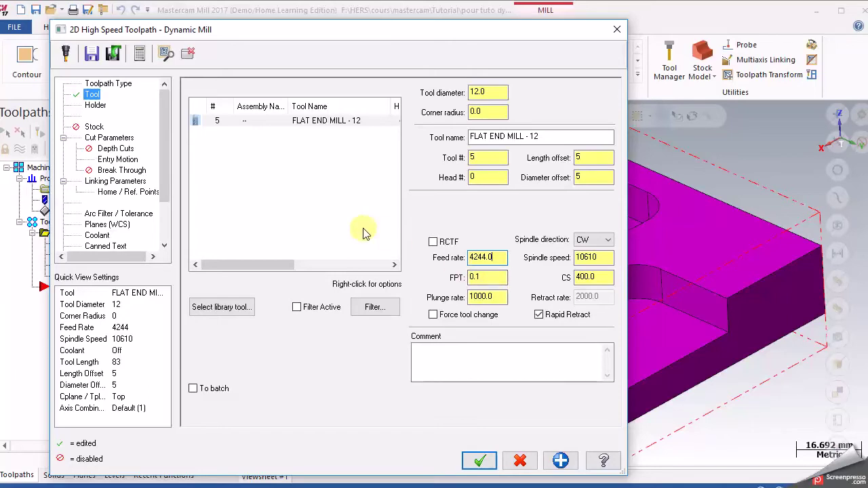
- Set the stock to leave to 0.2 on walls and 0 on floors in the cut parameters
{"action": "left_click", "coordinate": [123, 141]}
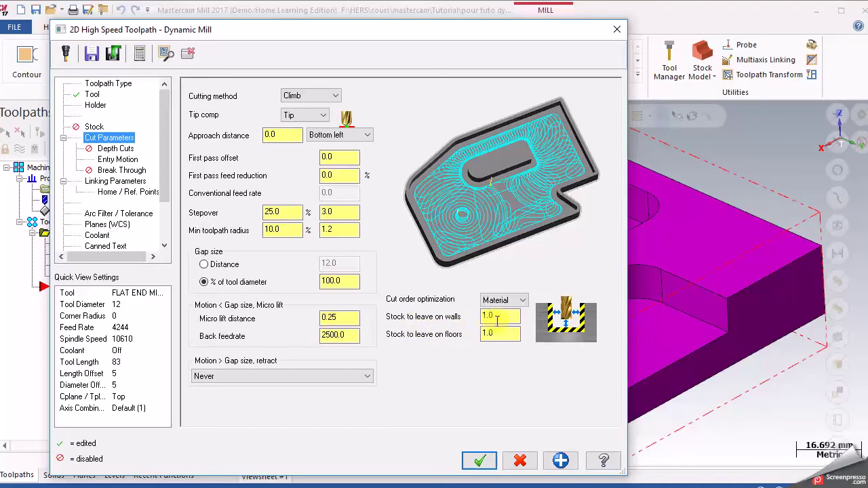
{"action": "left_click_drag", "start_coordinate": [511, 316], "coordinate": [474, 316]}
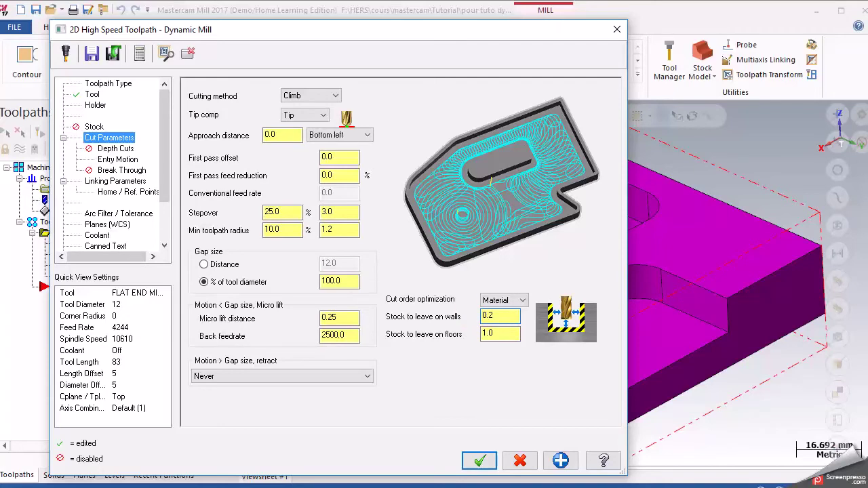
{"action": "left_click_drag", "start_coordinate": [504, 337], "coordinate": [451, 334]}
{"action": "type", "text": "0"}
{"action": "left_click_drag", "start_coordinate": [510, 31], "coordinate": [383, 417]}
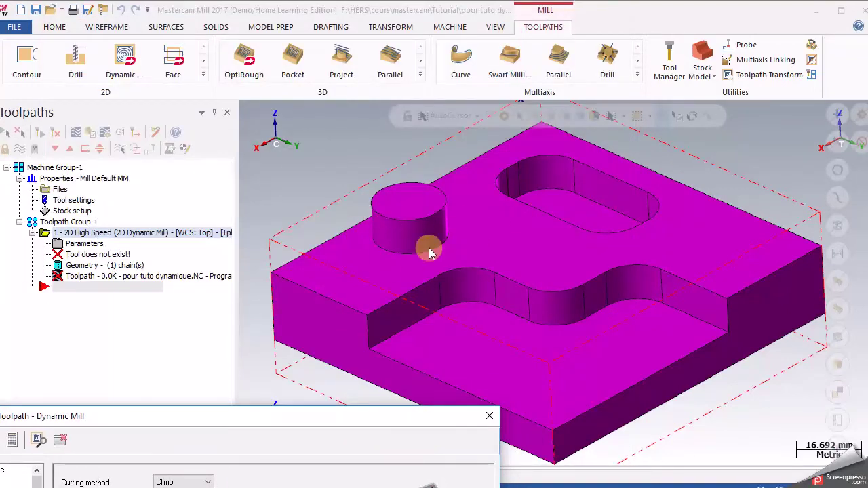
{"action": "left_click_drag", "start_coordinate": [381, 418], "coordinate": [481, 20]}
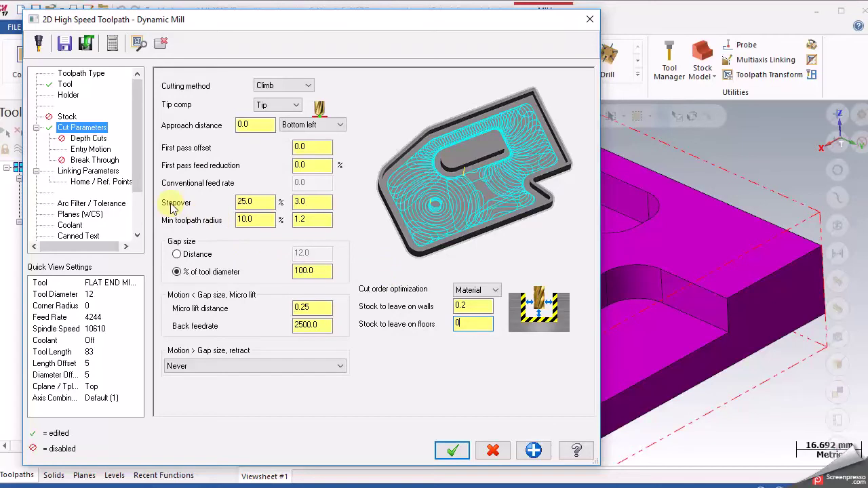
- Set the stepover distance to 1 and the micro lift distance to 0.1
{"action": "left_click", "coordinate": [311, 202]}
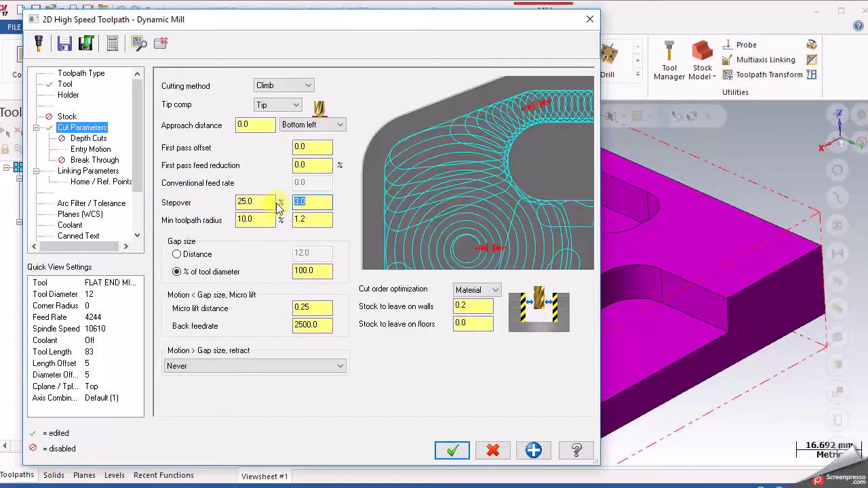
{"action": "type", "text": "1"}
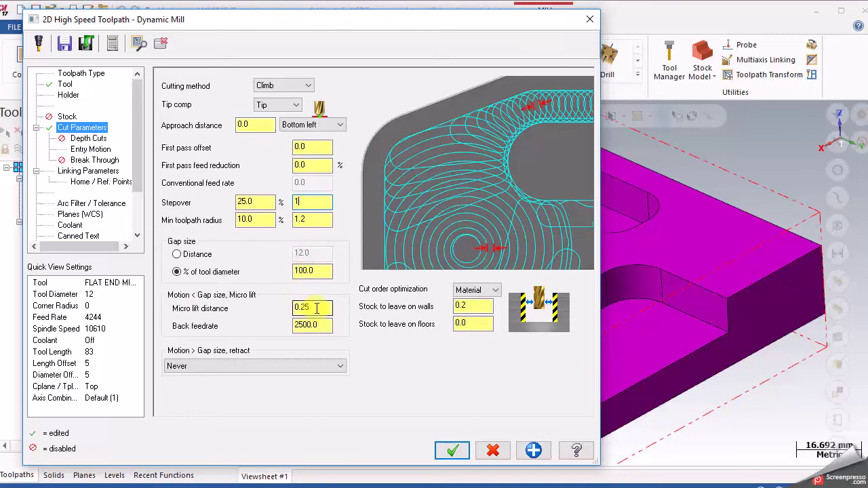
{"action": "left_click_drag", "start_coordinate": [316, 309], "coordinate": [301, 306]}
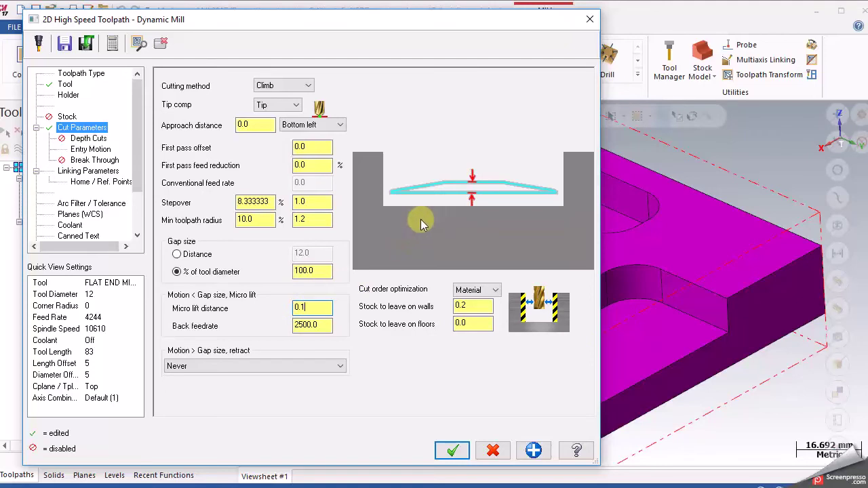
{"action": "left_click", "coordinate": [315, 325]}
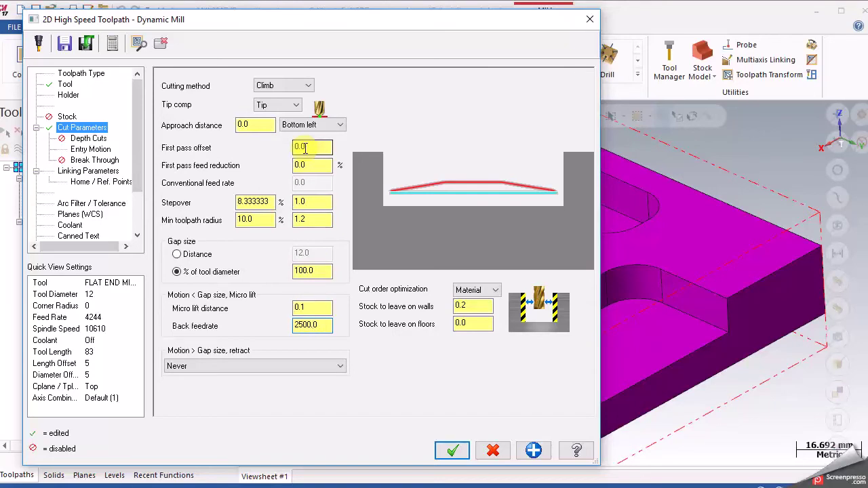
- Define the linking depth from a point on the cylindrical boss's base edge and accept the toolpath parameters
{"action": "left_click", "coordinate": [95, 172]}
{"action": "left_click", "coordinate": [417, 345]}
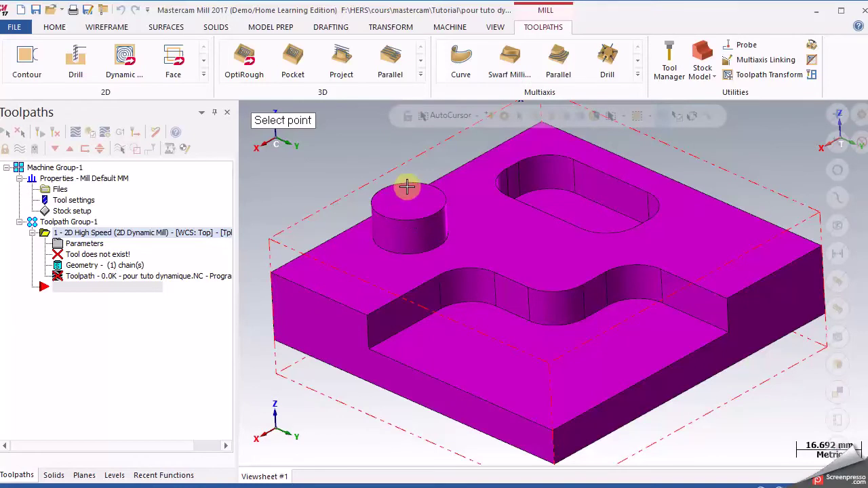
{"action": "left_click", "coordinate": [426, 251]}
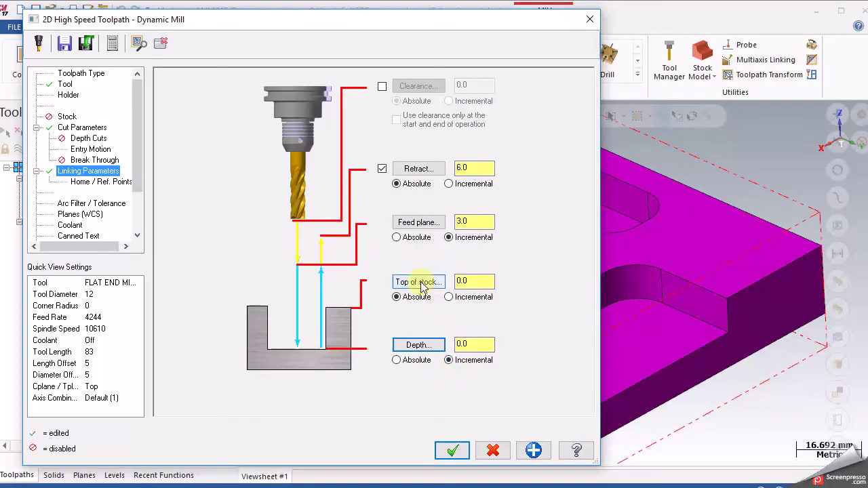
{"action": "left_click", "coordinate": [451, 450]}
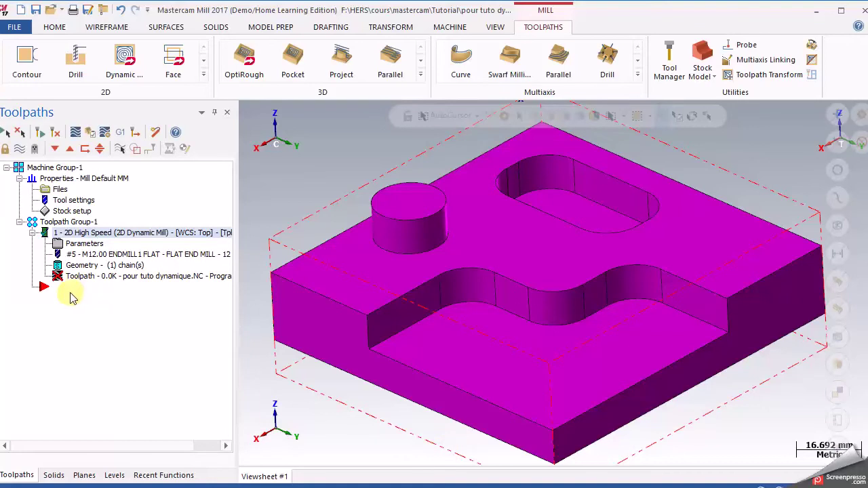
- Examine the generated dynamic mill toolpath from several angles, checking its height and coverage against the part
{"action": "left_click", "coordinate": [43, 235]}
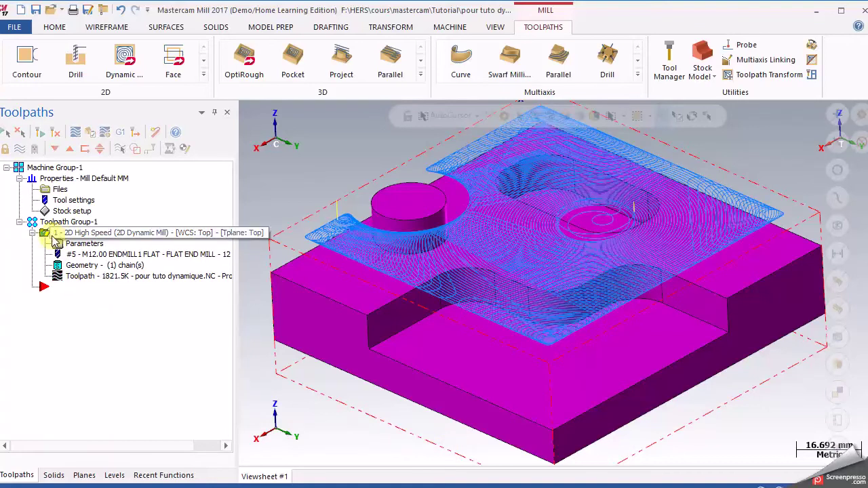
{"action": "left_click", "coordinate": [360, 326]}
{"action": "mouse_move", "coordinate": [360, 327]}
{"action": "middle_mouse_down"}
{"action": "mouse_move", "coordinate": [577, 240]}
{"action": "mouse_move", "coordinate": [721, 170]}
{"action": "mouse_move", "coordinate": [722, 179]}
{"action": "middle_mouse_up"}
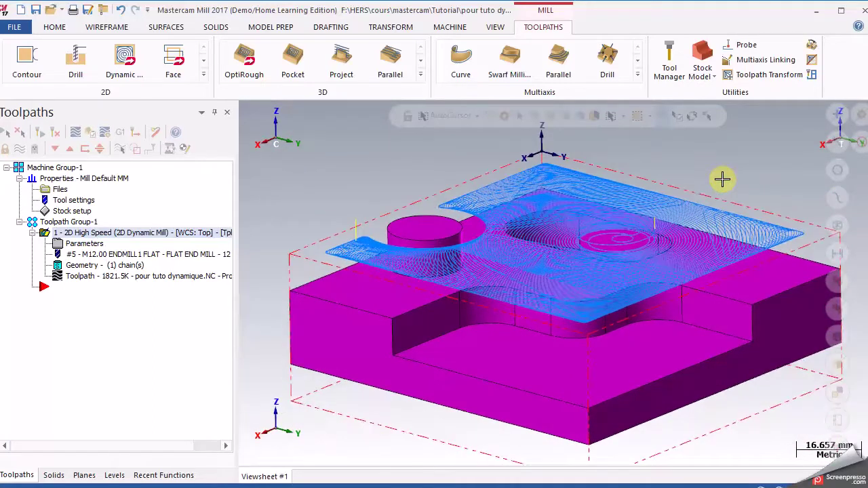
{"action": "left_click", "coordinate": [353, 324]}
{"action": "middle_click_drag", "start_coordinate": [353, 324], "coordinate": [356, 339]}
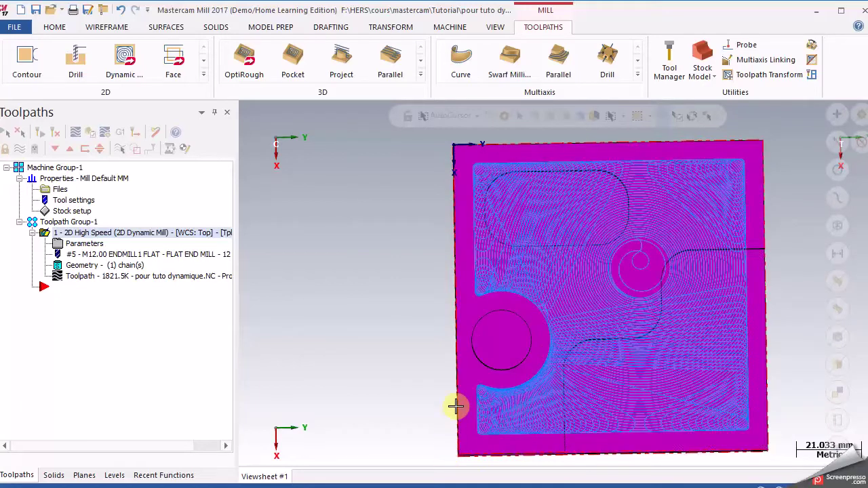
{"action": "mouse_move", "coordinate": [480, 254]}
{"action": "middle_mouse_down"}
{"action": "mouse_move", "coordinate": [777, 245]}
{"action": "mouse_move", "coordinate": [769, 207]}
{"action": "mouse_move", "coordinate": [752, 224]}
{"action": "middle_mouse_up"}
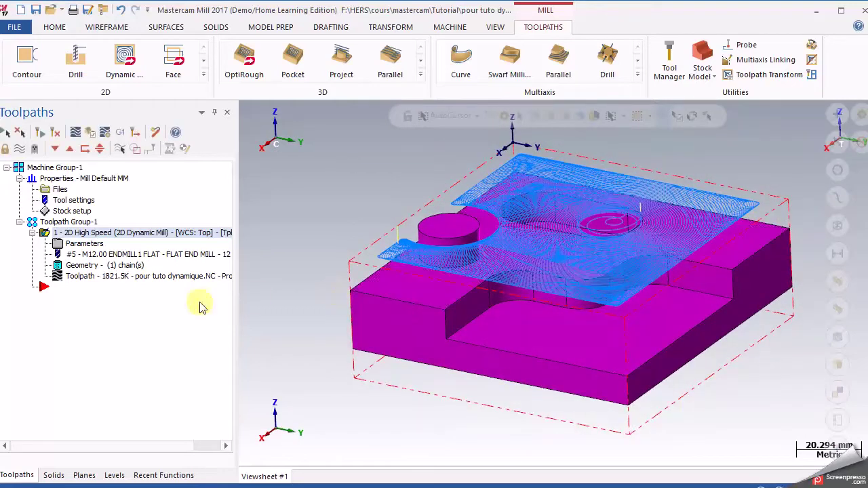
- Redefine the linking depth as absolute -10 from a point on the cylindrical boss's base edge
{"action": "left_click", "coordinate": [93, 248]}
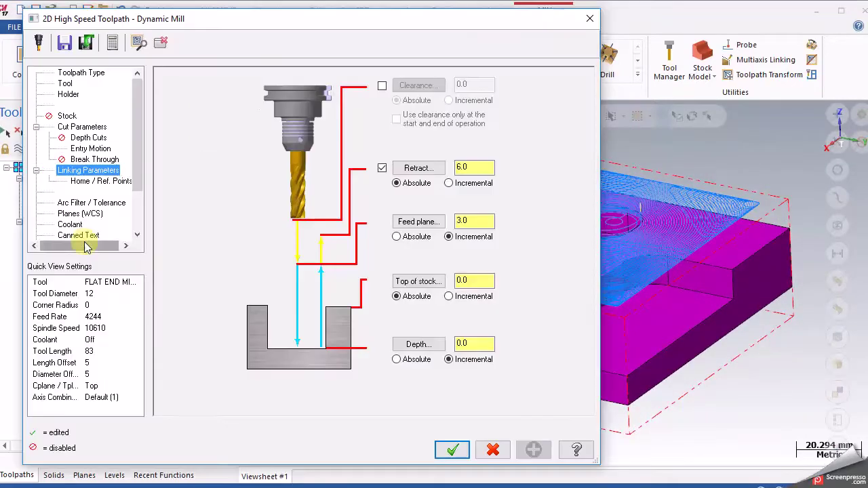
{"action": "left_click", "coordinate": [416, 344]}
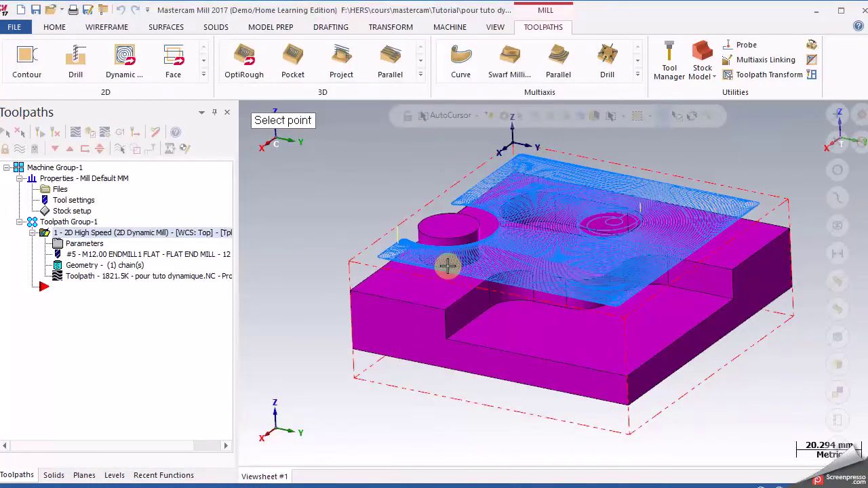
{"action": "left_click", "coordinate": [450, 272]}
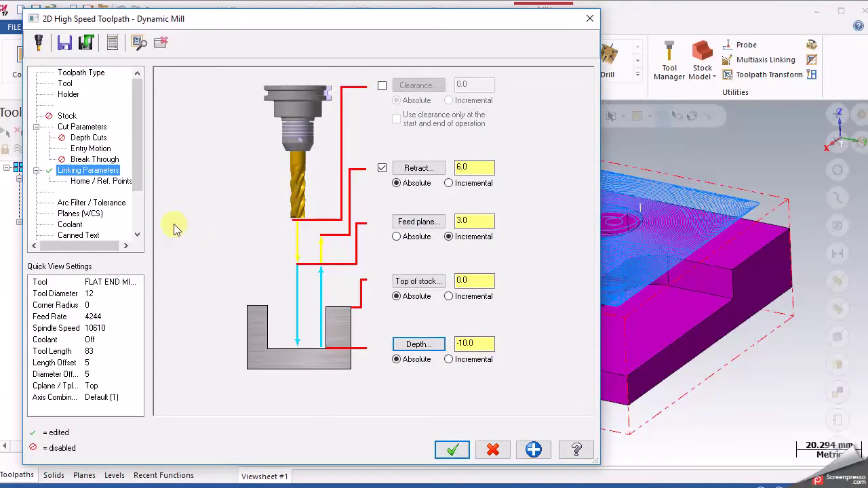
- Set the machining region strategy to From outside, accept the parameters and regenerate the toolpath
{"action": "left_click", "coordinate": [72, 73]}
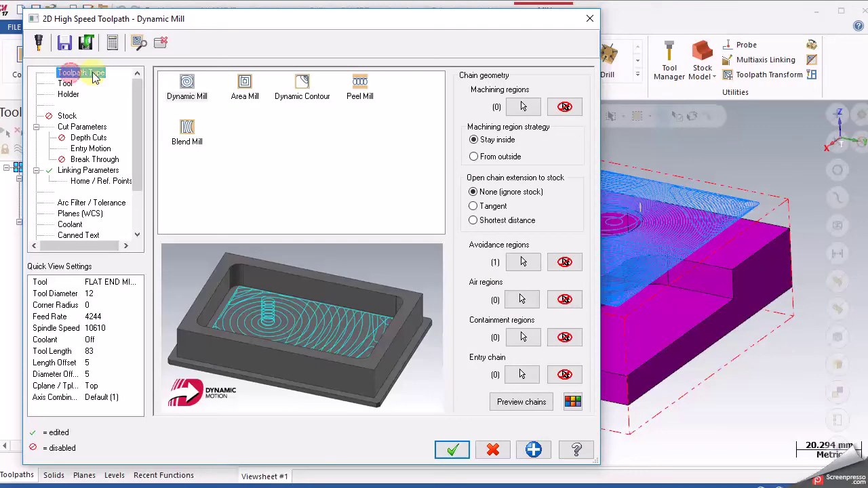
{"action": "left_click", "coordinate": [490, 159]}
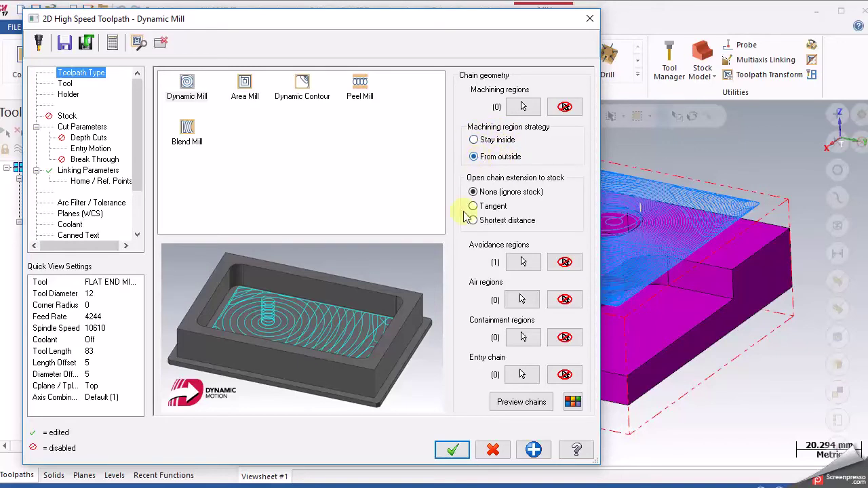
{"action": "left_click", "coordinate": [453, 451]}
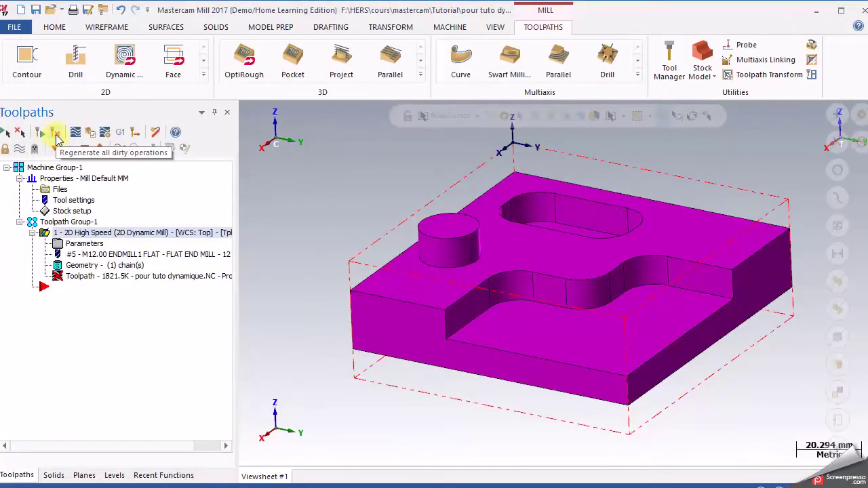
{"action": "left_click", "coordinate": [57, 138]}
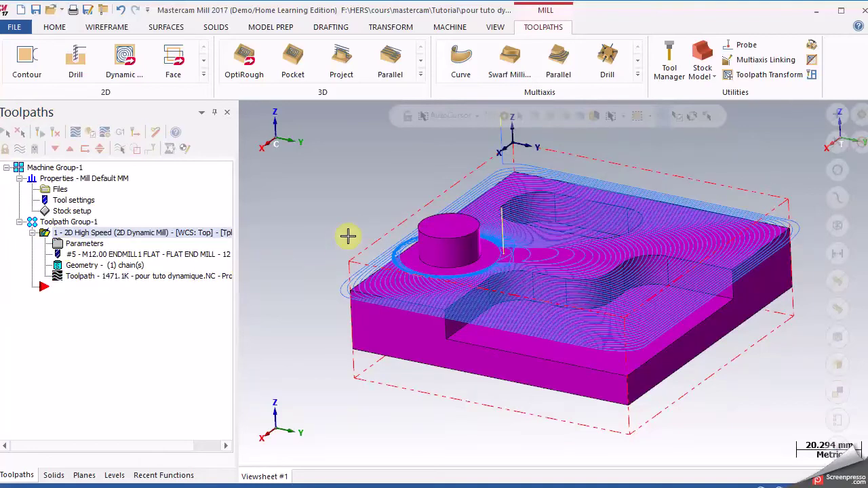
- Examine the regenerated toolpath along the part's outer edges and close up around the cylindrical boss's base
{"action": "middle_click_drag", "start_coordinate": [348, 236], "coordinate": [445, 191]}
{"action": "scroll", "coordinate": [389, 246], "scroll_direction": "up", "scroll_amount": 3}
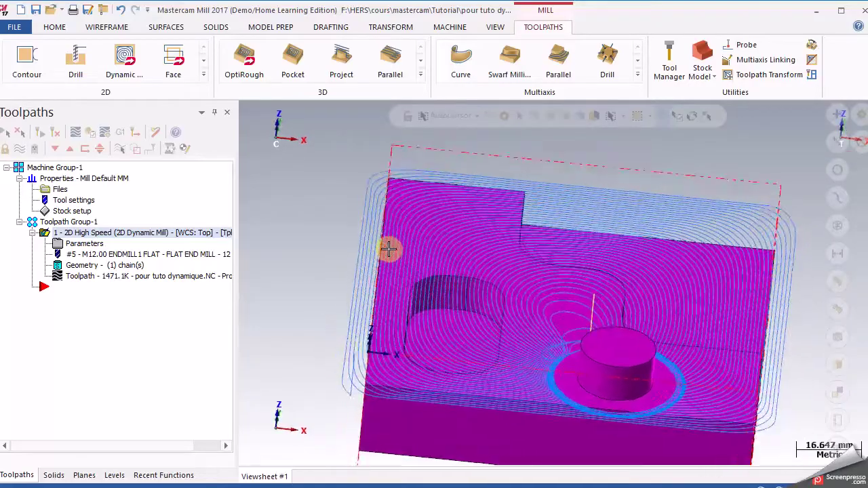
{"action": "scroll", "coordinate": [377, 297], "scroll_direction": "down", "scroll_amount": 2}
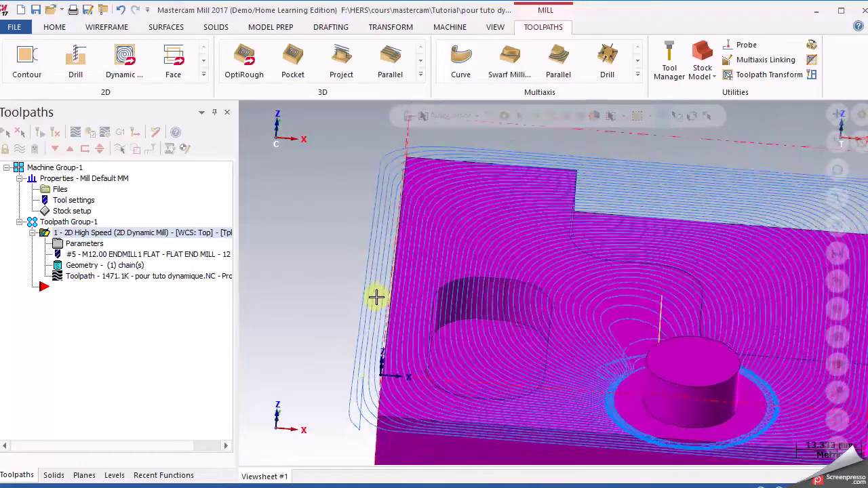
{"action": "middle_click_drag", "start_coordinate": [600, 218], "coordinate": [569, 346]}
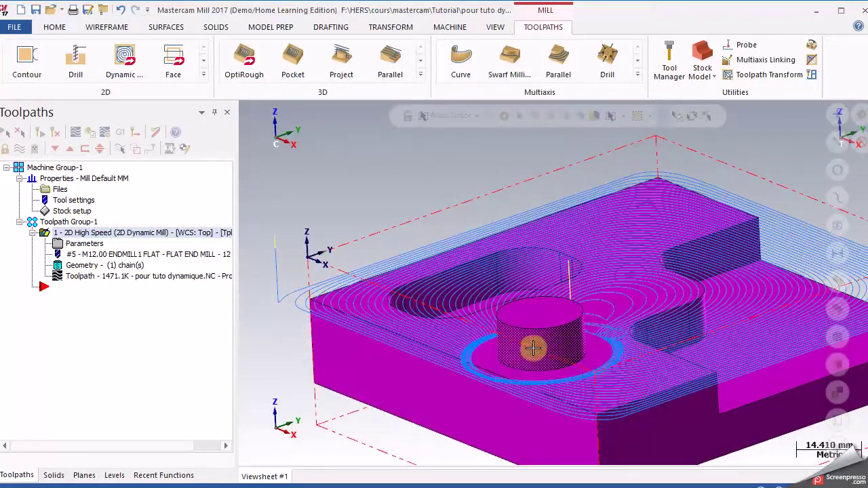
{"action": "scroll", "coordinate": [528, 341], "scroll_direction": "up", "scroll_amount": 6}
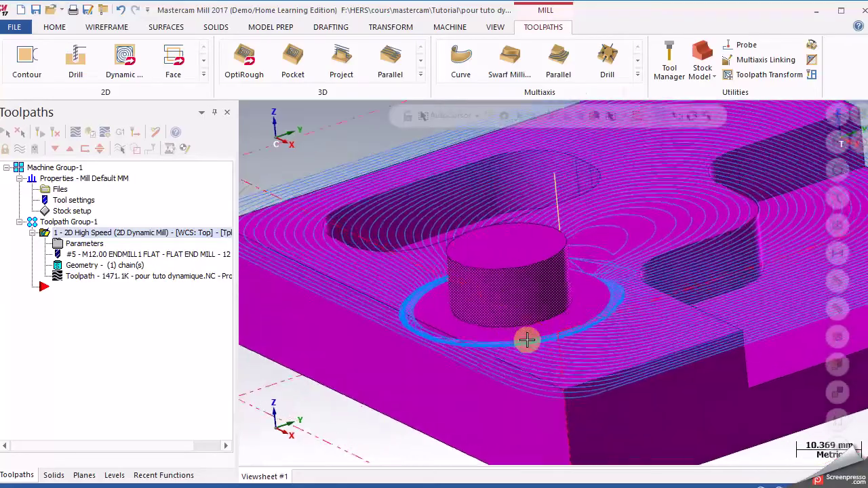
{"action": "scroll", "coordinate": [644, 336], "scroll_direction": "up", "scroll_amount": 3}
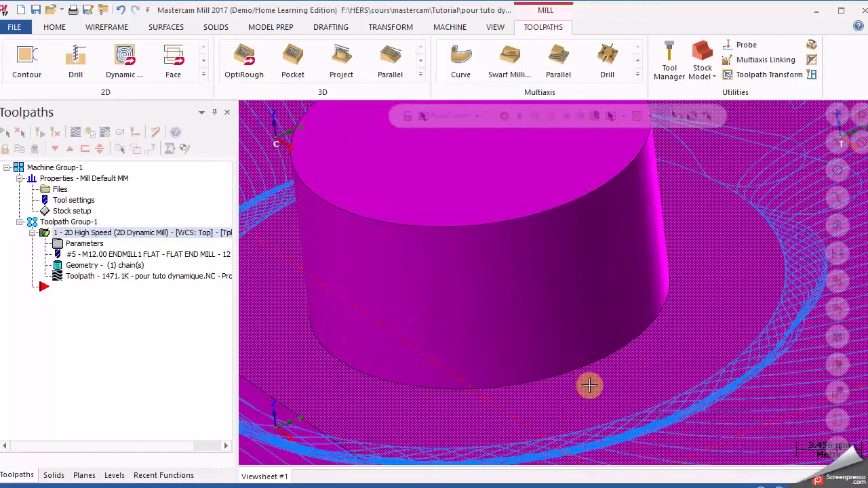
{"action": "scroll", "coordinate": [631, 410], "scroll_direction": "up", "scroll_amount": 3}
{"action": "scroll", "coordinate": [660, 409], "scroll_direction": "down", "scroll_amount": 1}
{"action": "scroll", "coordinate": [692, 406], "scroll_direction": "up", "scroll_amount": 1}
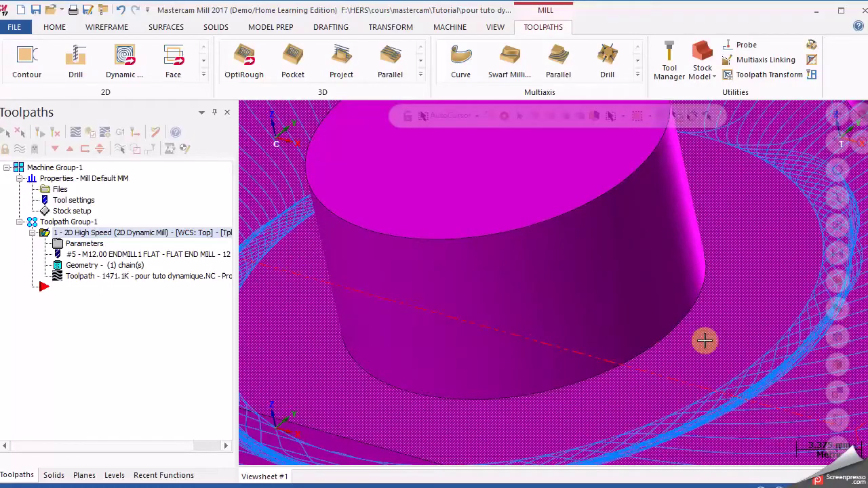
{"action": "scroll", "coordinate": [774, 329], "scroll_direction": "down", "scroll_amount": 5}
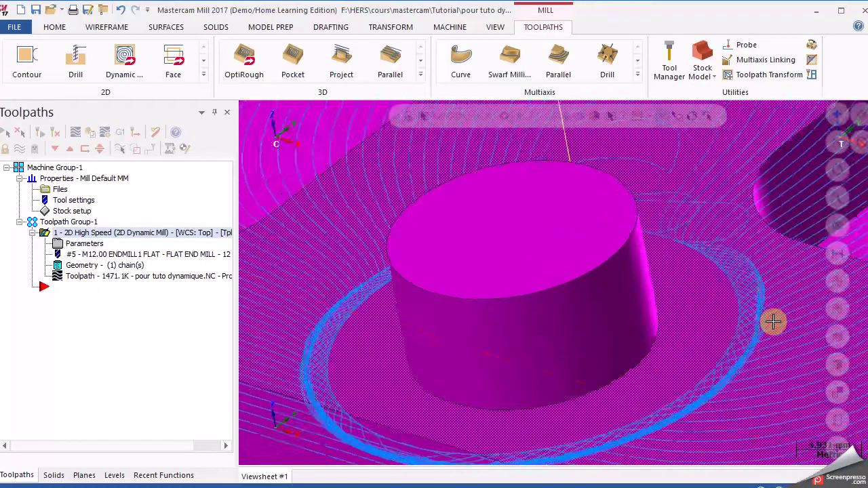
{"action": "middle_click_drag", "start_coordinate": [773, 322], "coordinate": [277, 364]}
{"action": "scroll", "coordinate": [689, 346], "scroll_direction": "down", "scroll_amount": 3}
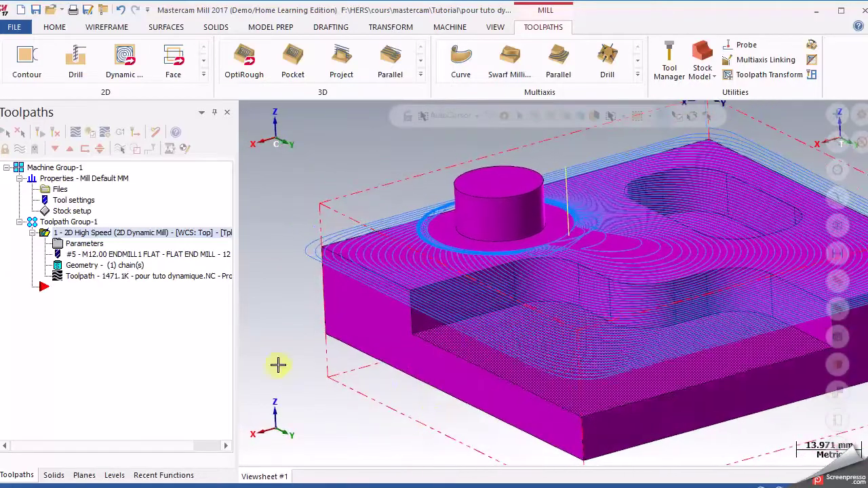
- Set the retract for motion beyond the gap size to When avoiding a boundary, then accept and regenerate the toolpath
{"action": "left_click", "coordinate": [88, 249]}
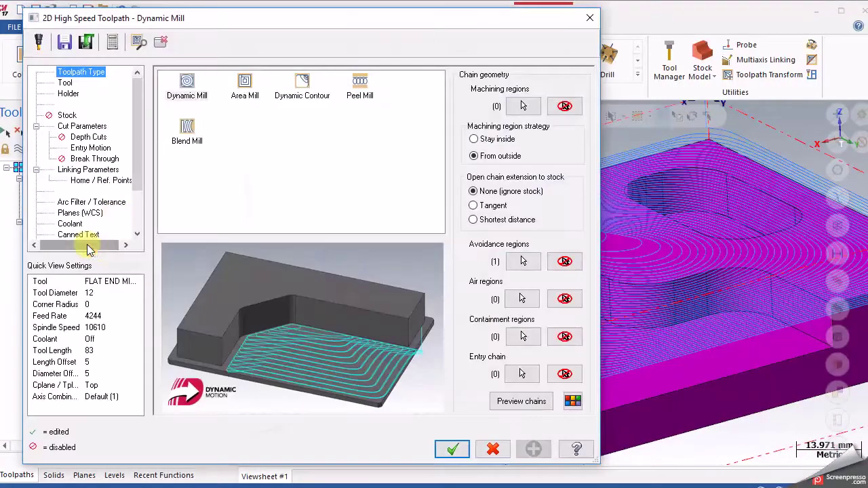
{"action": "left_click", "coordinate": [82, 127]}
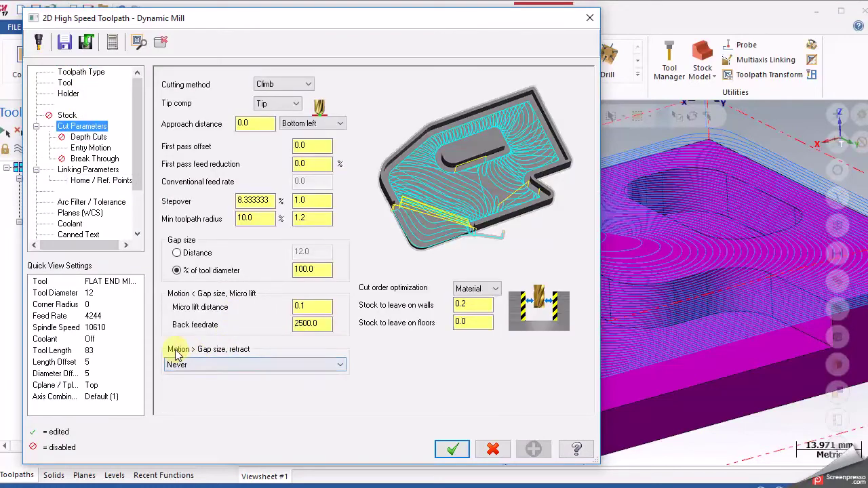
{"action": "left_click", "coordinate": [217, 367]}
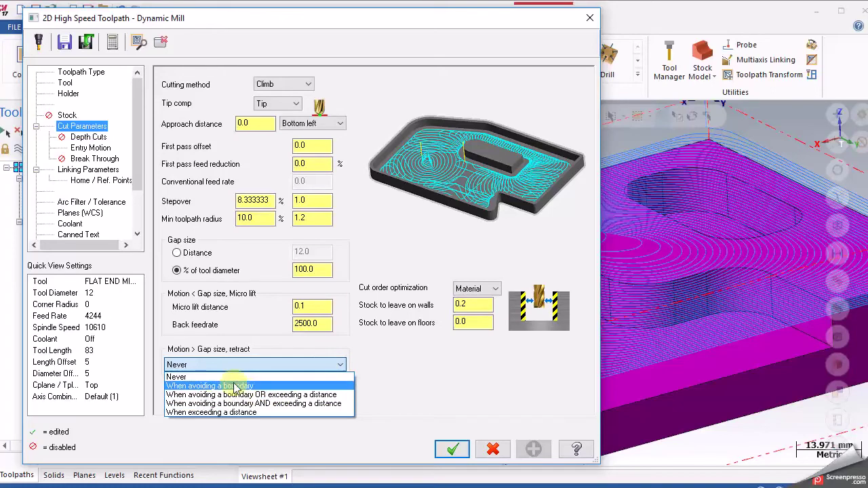
{"action": "left_click", "coordinate": [197, 386]}
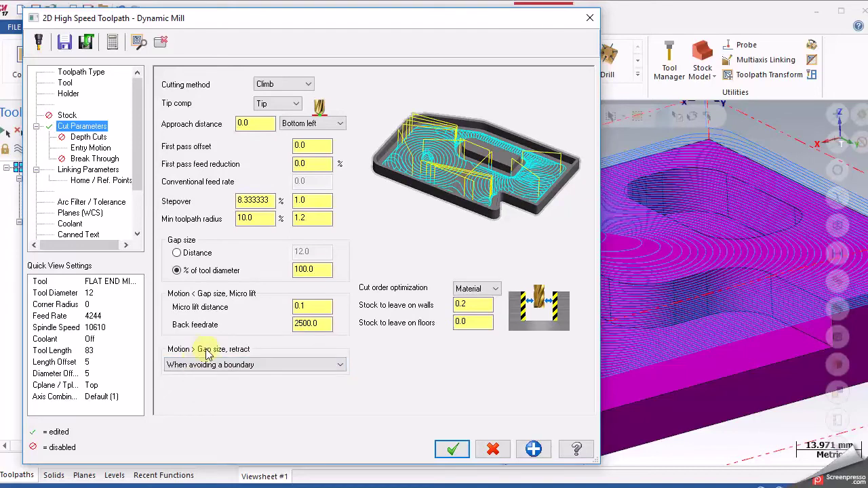
{"action": "left_click", "coordinate": [453, 449]}
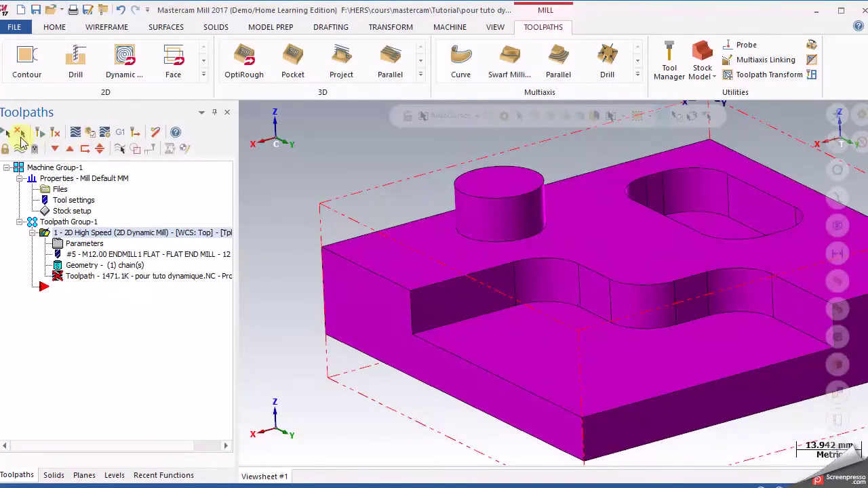
{"action": "scroll", "coordinate": [362, 159], "scroll_direction": "up", "scroll_amount": 5}
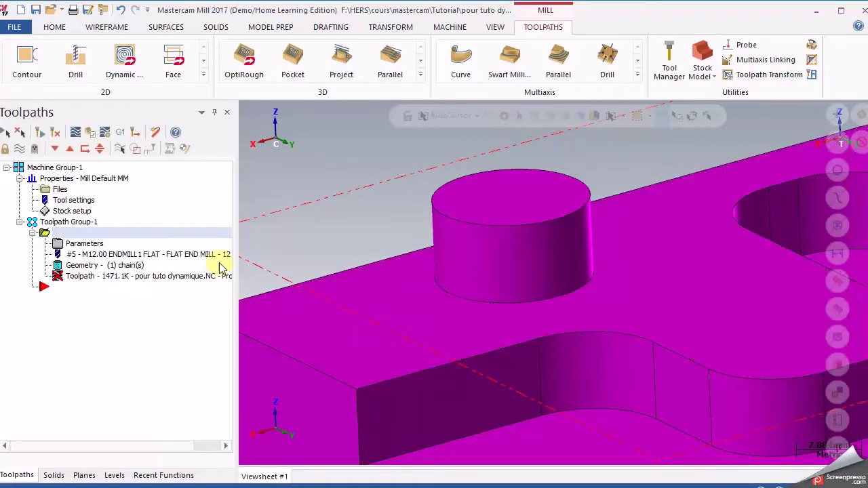
{"action": "left_click", "coordinate": [58, 132]}
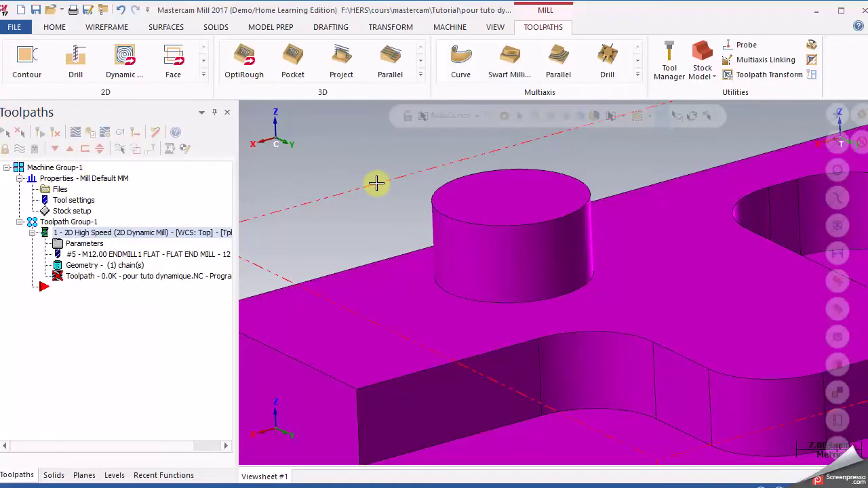
{"action": "scroll", "coordinate": [376, 183], "scroll_direction": "down", "scroll_amount": 2}
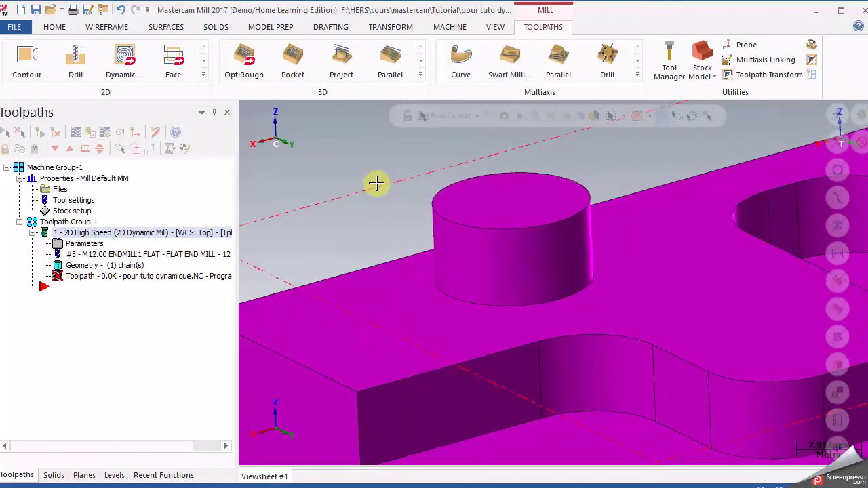
{"action": "middle_click_drag", "start_coordinate": [646, 328], "coordinate": [655, 258]}
{"action": "scroll", "coordinate": [655, 268], "scroll_direction": "down", "scroll_amount": 4}
{"action": "scroll", "coordinate": [653, 270], "scroll_direction": "down", "scroll_amount": 3}
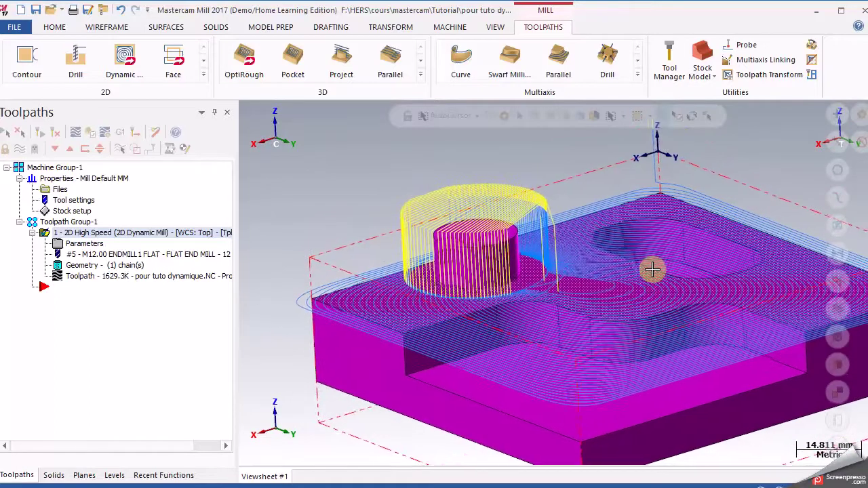
- Set the retract for motion beyond the gap size to Never in the cut parameters and accept
{"action": "left_click", "coordinate": [94, 246]}
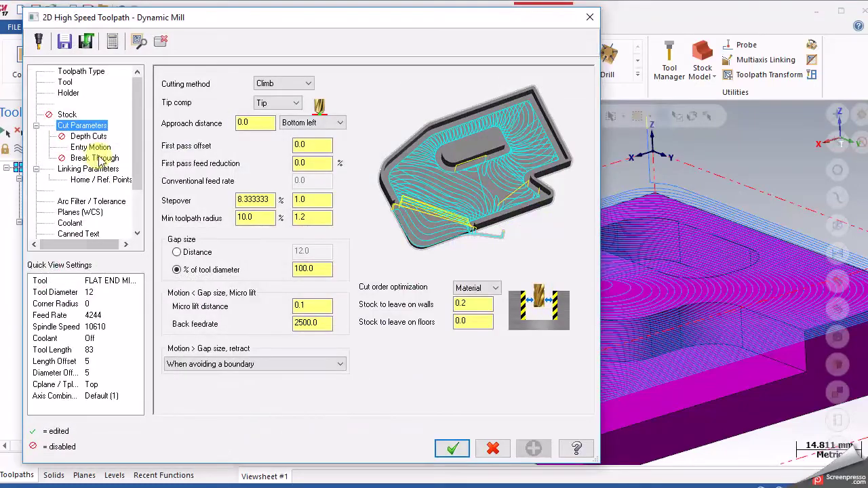
{"action": "left_click", "coordinate": [224, 364]}
{"action": "left_click", "coordinate": [207, 375]}
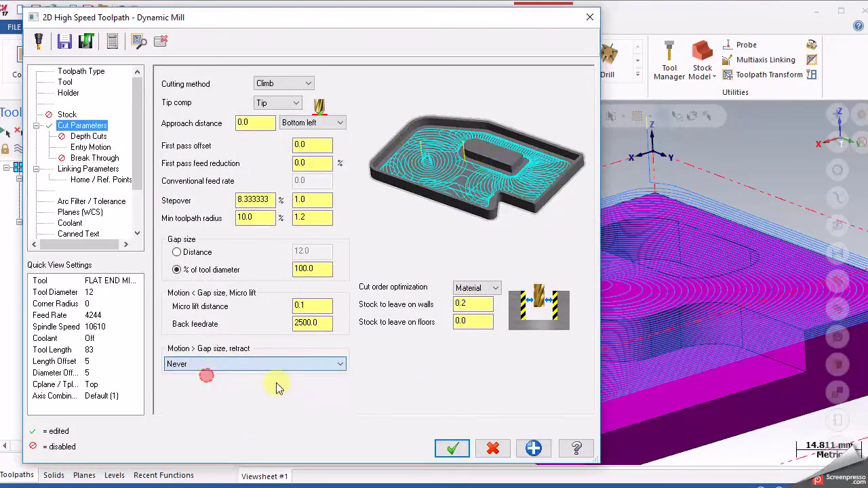
{"action": "left_click", "coordinate": [451, 449]}
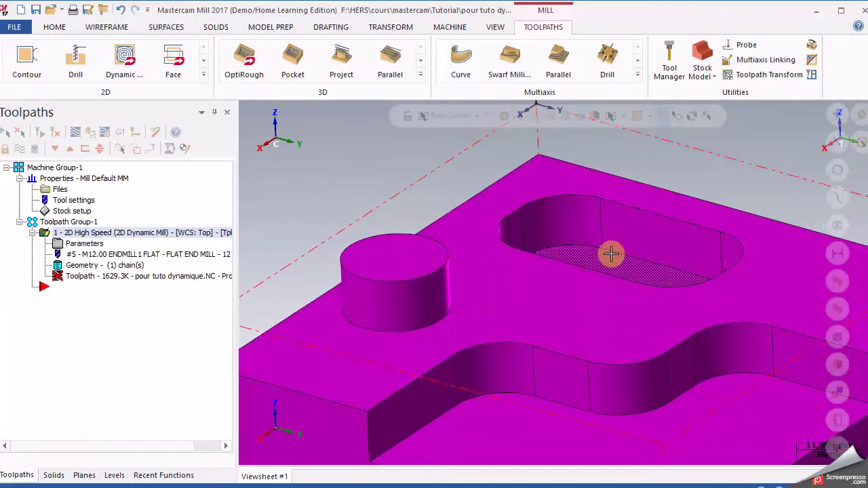
- Create a new 2D High Speed Dynamic Mill toolpath with the oblong pocket's bottom loop as machining region, using the Stay inside strategy
{"action": "right_click", "coordinate": [66, 286]}
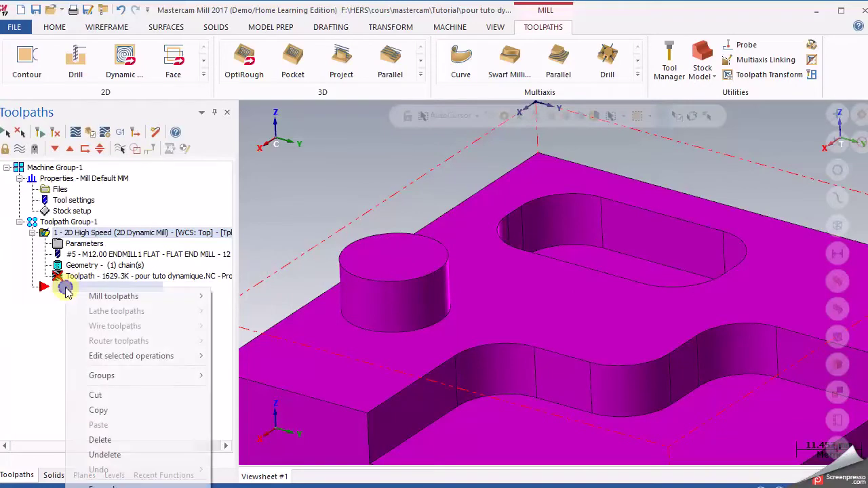
{"action": "left_click", "coordinate": [156, 293]}
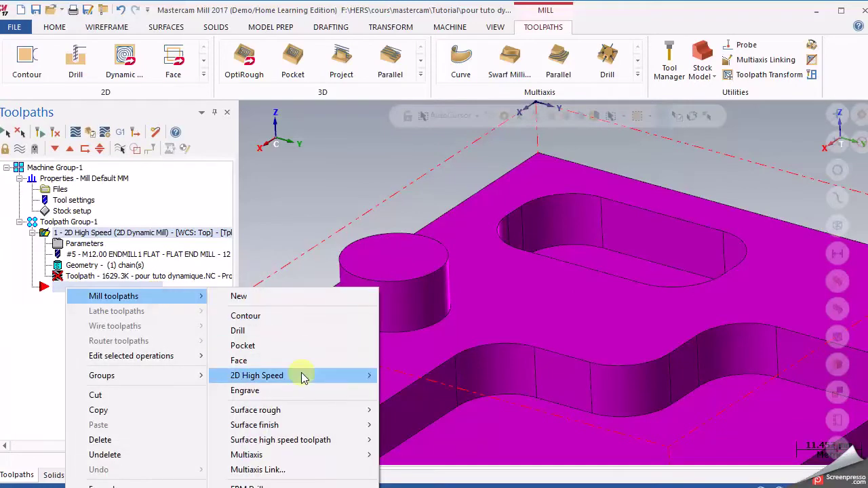
{"action": "mouse_move", "coordinate": [325, 376]}
{"action": "left_click", "coordinate": [428, 378]}
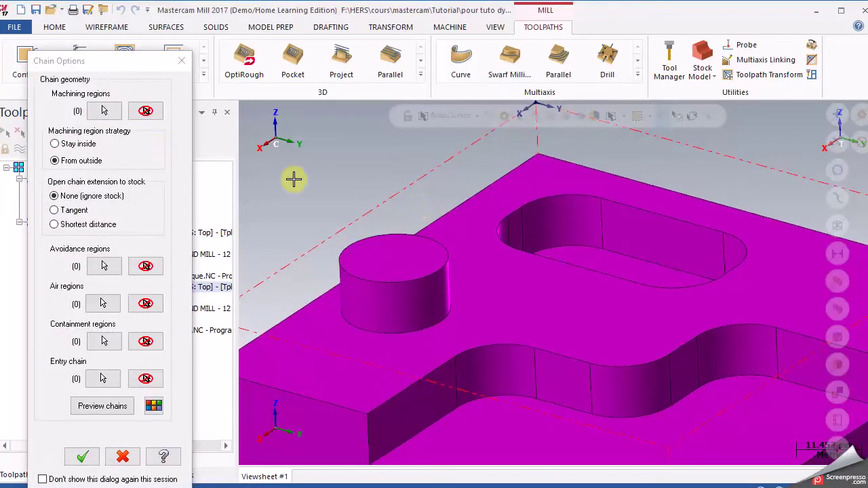
{"action": "left_click", "coordinate": [103, 111]}
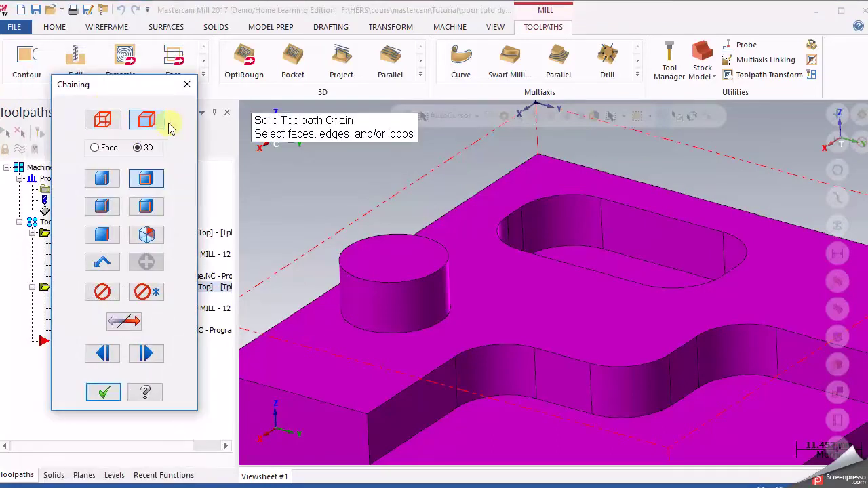
{"action": "left_click", "coordinate": [601, 249]}
{"action": "left_click", "coordinate": [59, 181]}
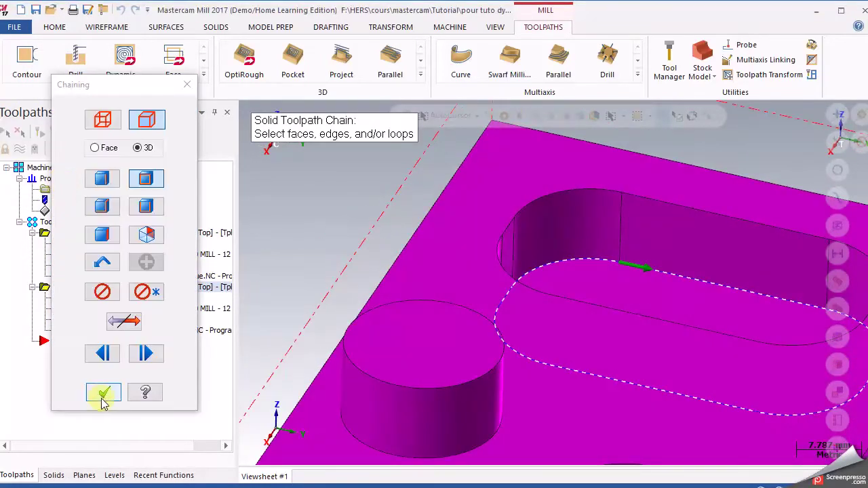
{"action": "left_click", "coordinate": [103, 394]}
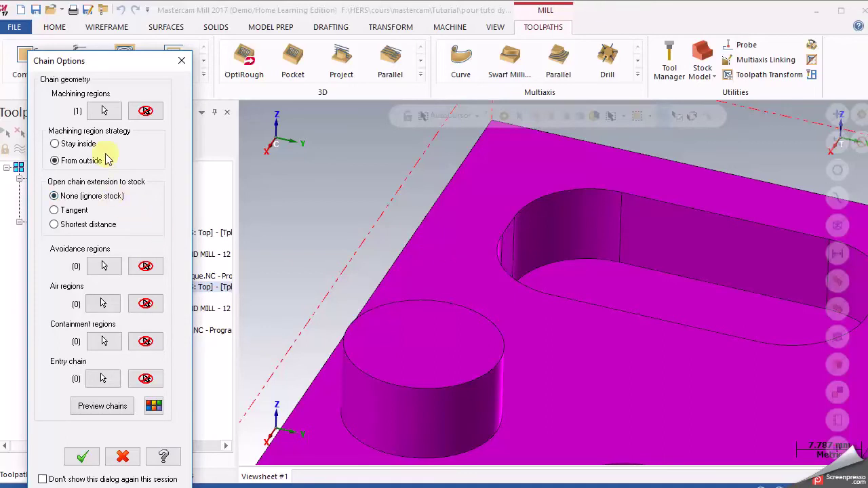
{"action": "left_click", "coordinate": [84, 147]}
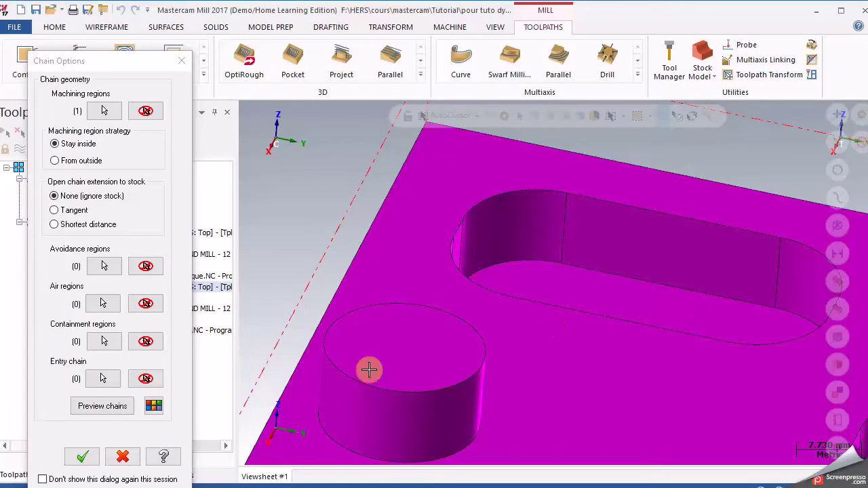
{"action": "left_click", "coordinate": [82, 456]}
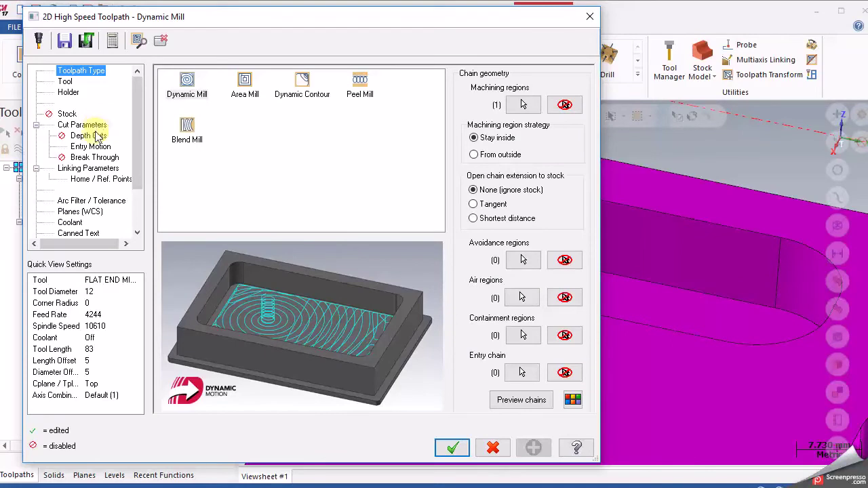
- Set the entry motion's plunge angle to 1 and helix radius to 3, and accept the pocket toolpath parameters
{"action": "left_click", "coordinate": [90, 147]}
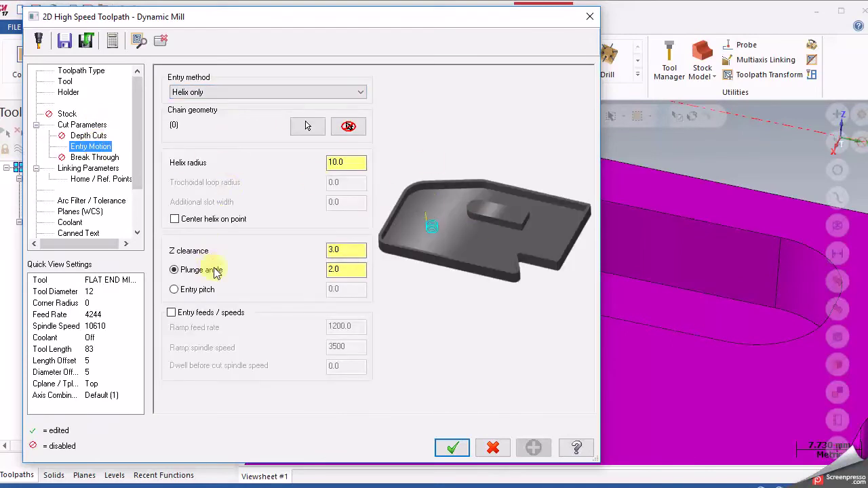
{"action": "left_click", "coordinate": [349, 270]}
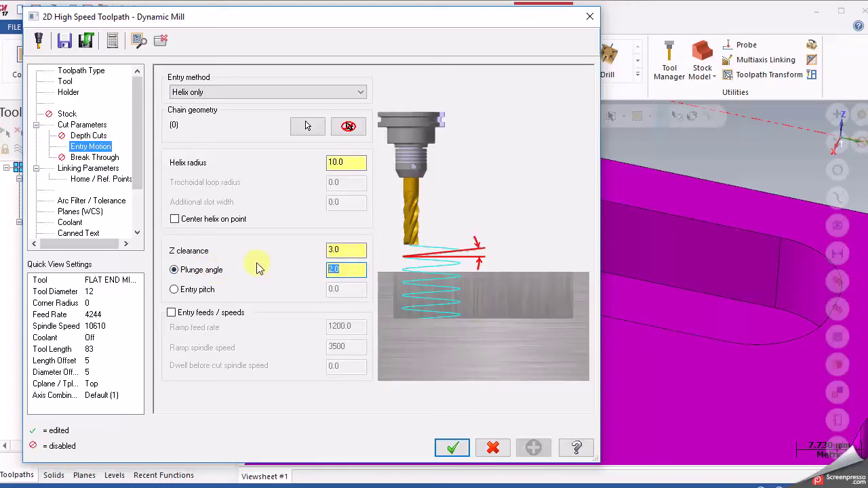
{"action": "type", "text": "1"}
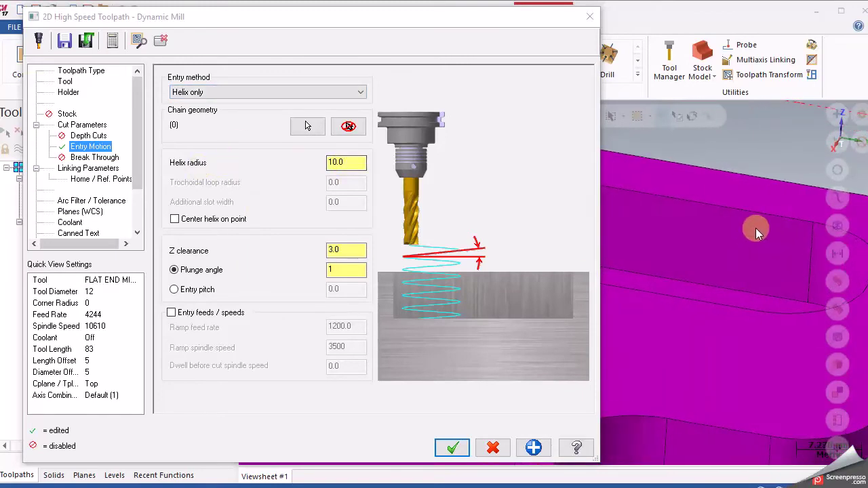
{"action": "left_click", "coordinate": [345, 163]}
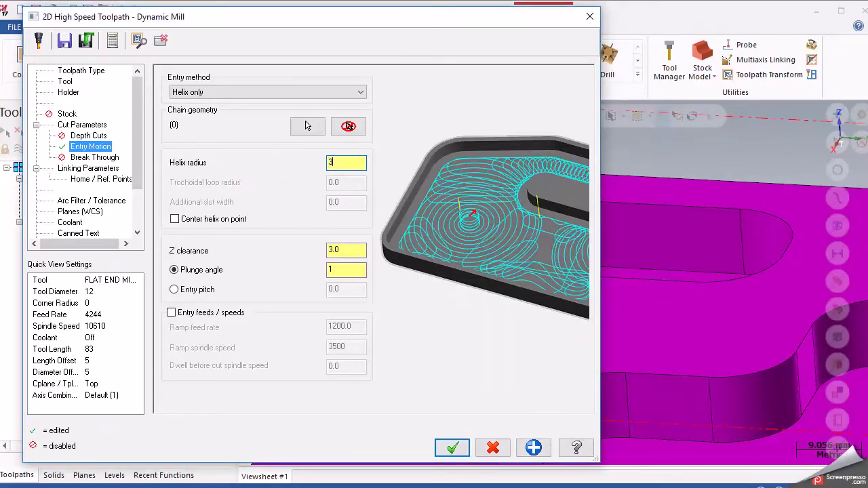
{"action": "left_click", "coordinate": [451, 449]}
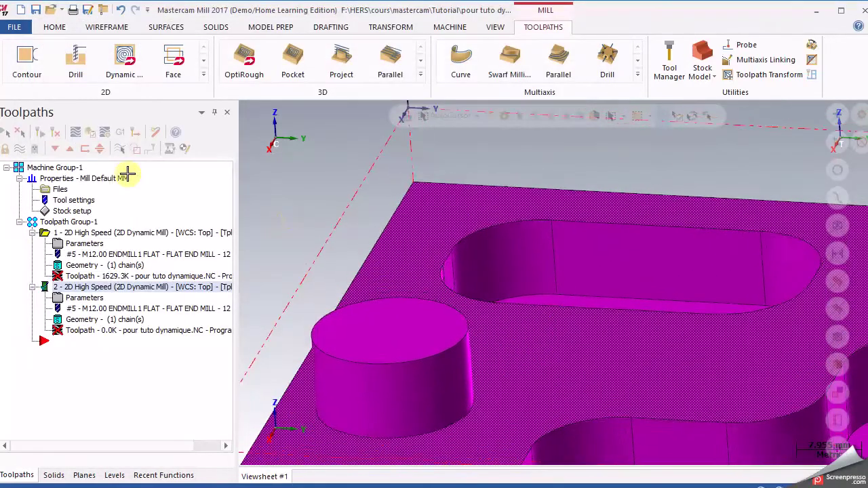
- Set the pocket toolpath's top of stock to -10.0 absolute from a point on the pocket's upper edge
{"action": "middle_click_drag", "start_coordinate": [530, 197], "coordinate": [512, 304]}
{"action": "scroll", "coordinate": [512, 304], "scroll_direction": "up", "scroll_amount": 4}
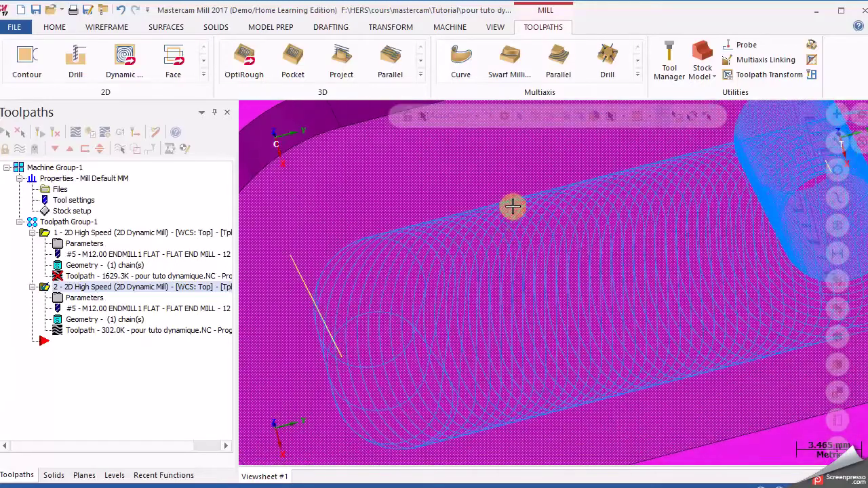
{"action": "scroll", "coordinate": [517, 203], "scroll_direction": "up", "scroll_amount": 2}
{"action": "scroll", "coordinate": [509, 219], "scroll_direction": "down", "scroll_amount": 3}
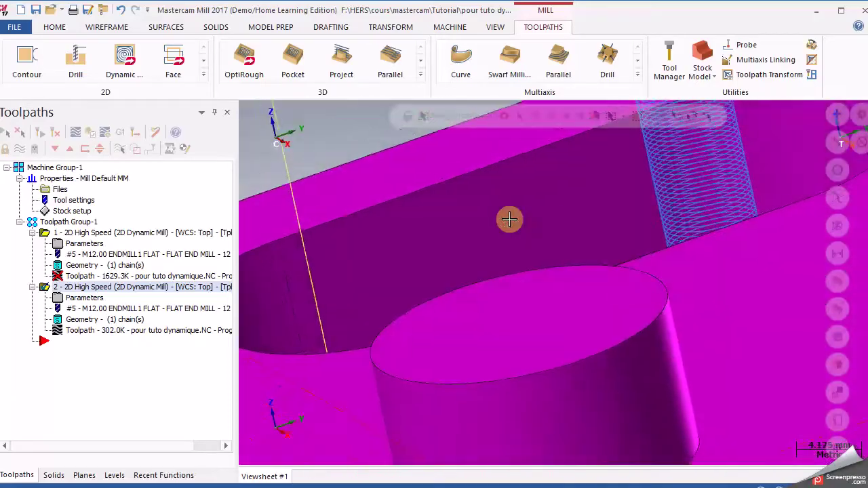
{"action": "middle_click_drag", "start_coordinate": [510, 219], "coordinate": [508, 219]}
{"action": "left_click", "coordinate": [84, 298]}
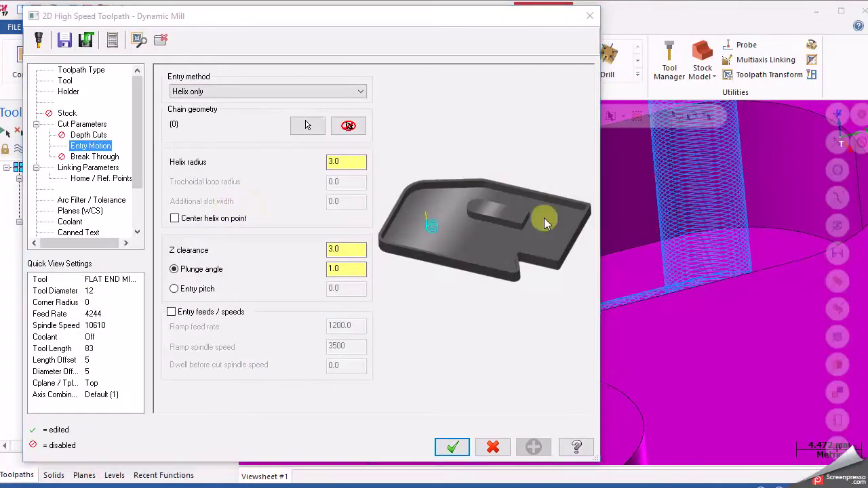
{"action": "left_click", "coordinate": [84, 167]}
{"action": "left_click", "coordinate": [420, 278]}
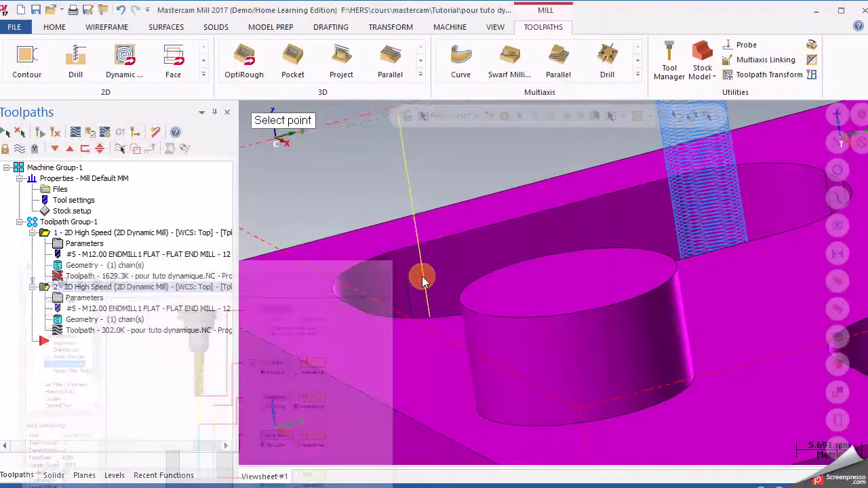
{"action": "left_click", "coordinate": [437, 250]}
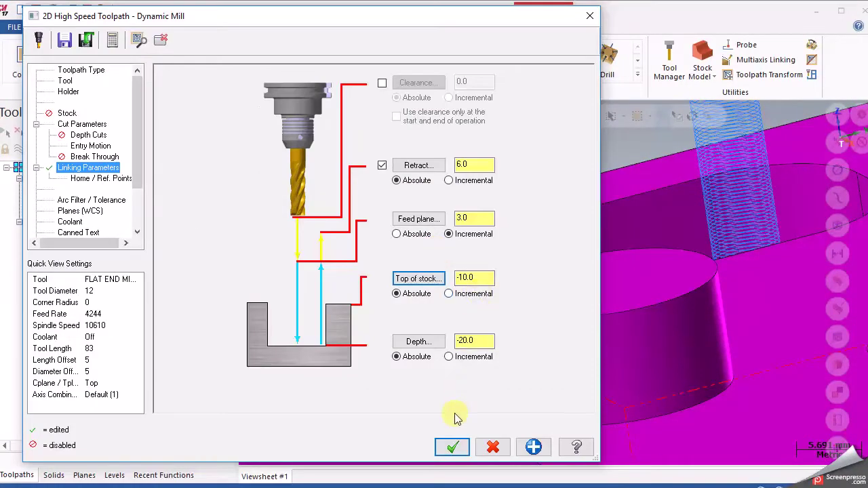
- Set the pocket toolpath's entry Z clearance to 1, accept and regenerate all outdated operations
{"action": "left_click", "coordinate": [100, 148]}
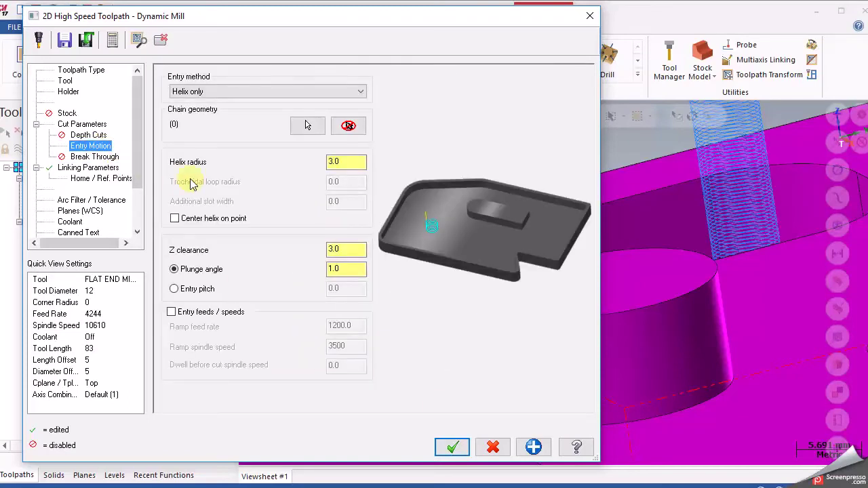
{"action": "double_click", "coordinate": [347, 253]}
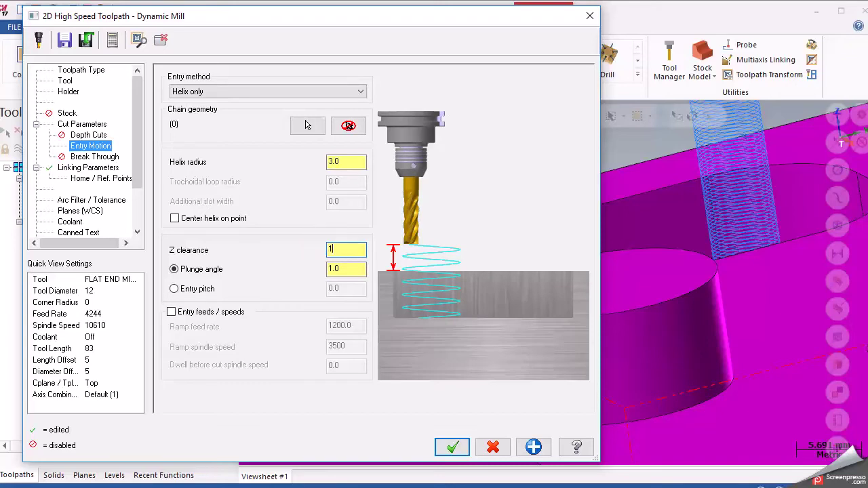
{"action": "left_click", "coordinate": [453, 448]}
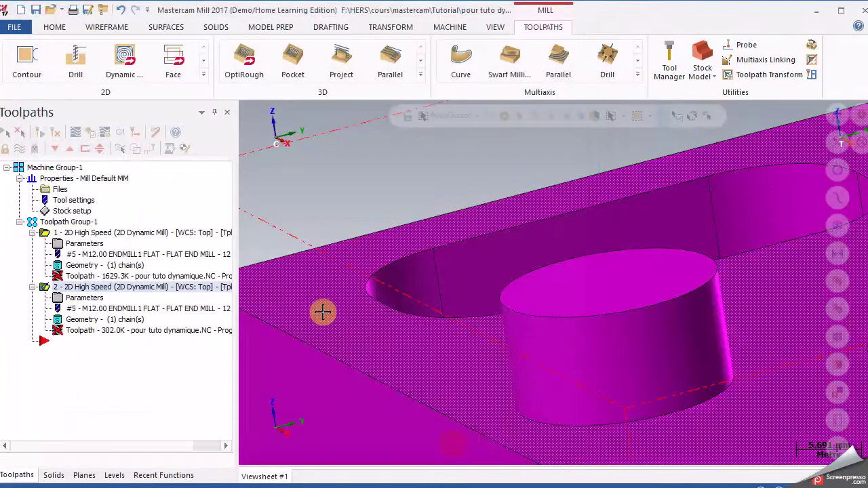
{"action": "left_click", "coordinate": [56, 132]}
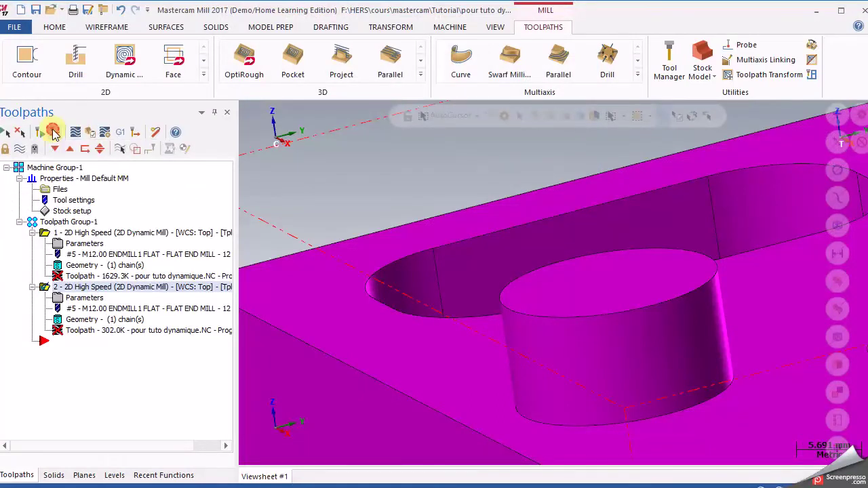
- Examine the regenerated helix entry and clearing passes in the oblong pocket together with the first operation's toolpath
{"action": "middle_click_drag", "start_coordinate": [484, 238], "coordinate": [495, 261]}
{"action": "scroll", "coordinate": [495, 262], "scroll_direction": "up", "scroll_amount": 2}
{"action": "scroll", "coordinate": [495, 261], "scroll_direction": "down", "scroll_amount": 2}
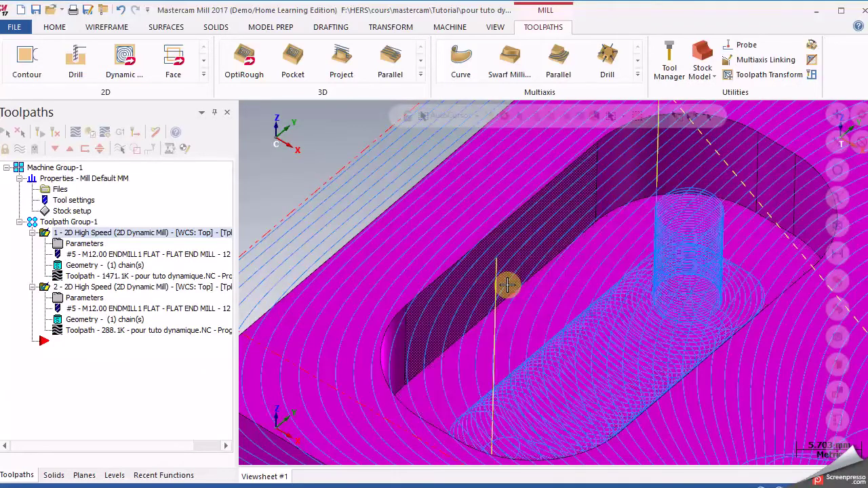
{"action": "scroll", "coordinate": [519, 304], "scroll_direction": "down", "scroll_amount": 2}
{"action": "scroll", "coordinate": [519, 303], "scroll_direction": "down", "scroll_amount": 3}
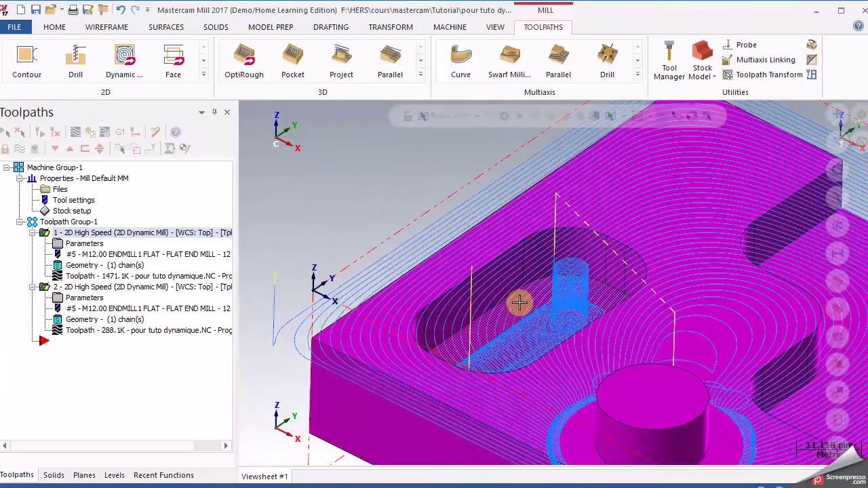
{"action": "middle_click_drag", "start_coordinate": [520, 302], "coordinate": [520, 302]}
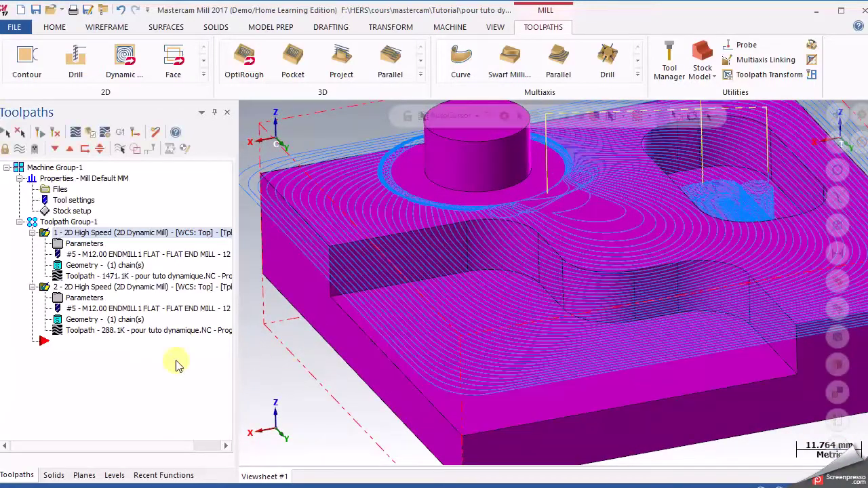
- Create a third 2D High Speed Dynamic Mill toolpath on the lower step's floor face, using the Stay inside strategy, and accept it
{"action": "right_click", "coordinate": [68, 337]}
{"action": "mouse_move", "coordinate": [139, 333]}
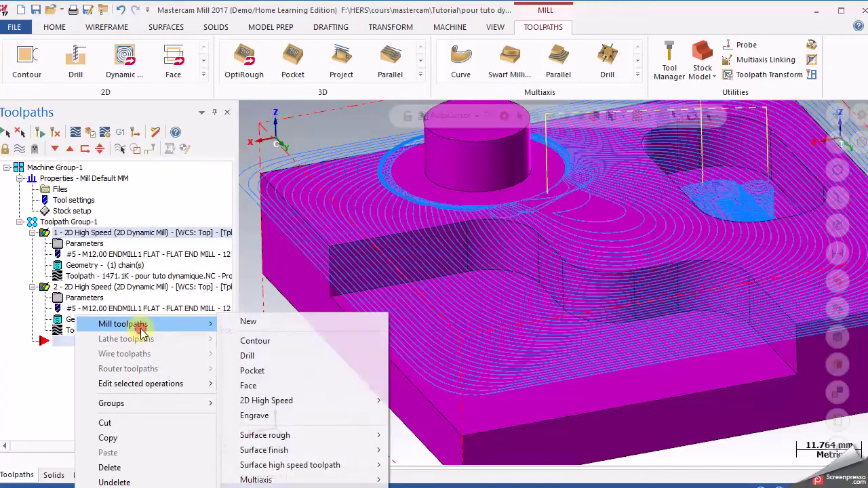
{"action": "mouse_move", "coordinate": [333, 401]}
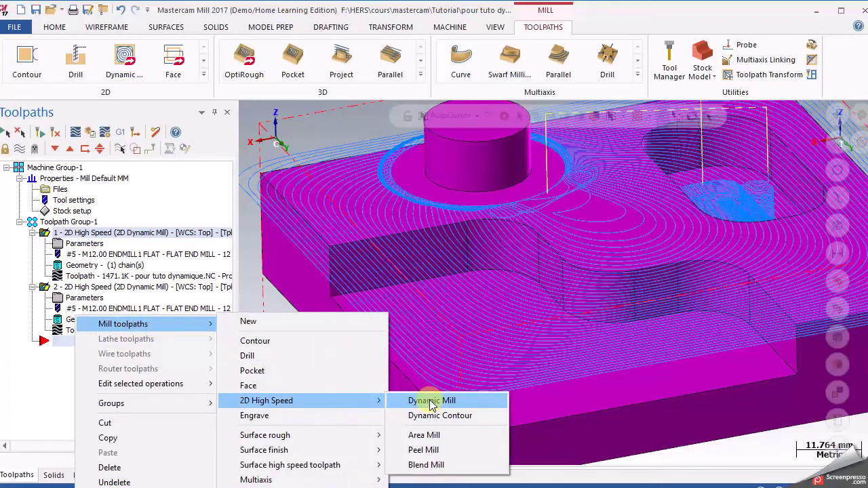
{"action": "left_click", "coordinate": [431, 401]}
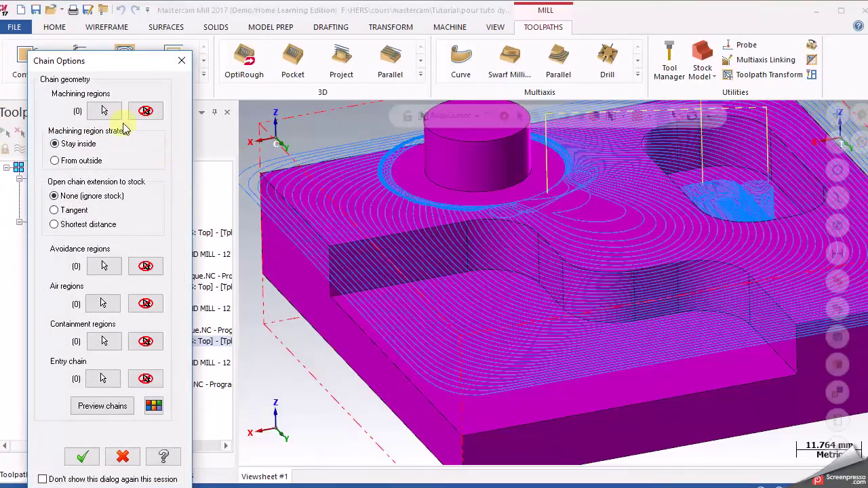
{"action": "left_click", "coordinate": [104, 112]}
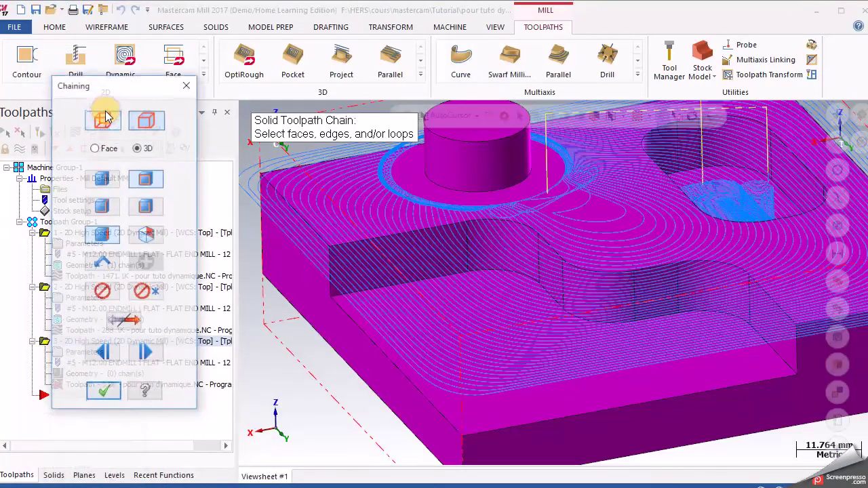
{"action": "left_click", "coordinate": [566, 416]}
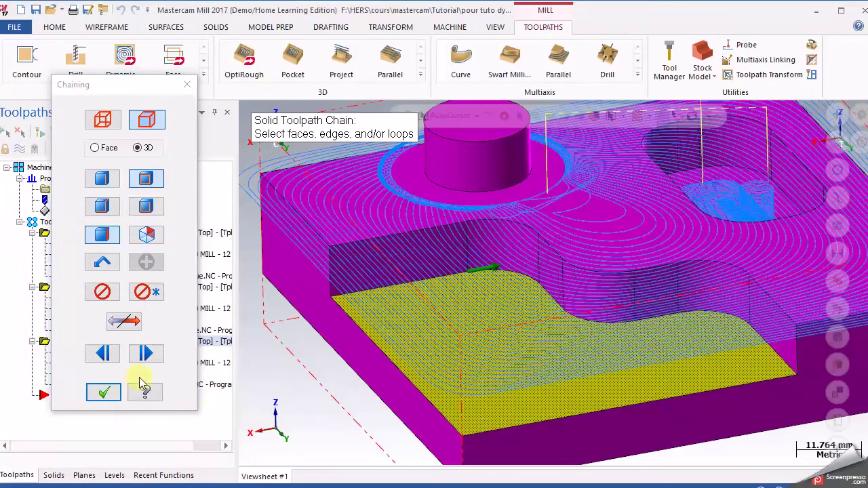
{"action": "left_click", "coordinate": [104, 394]}
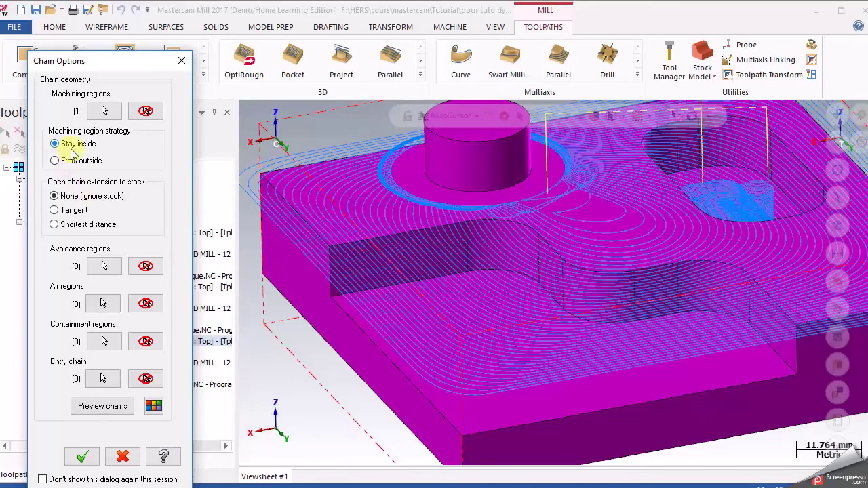
{"action": "left_click", "coordinate": [82, 460]}
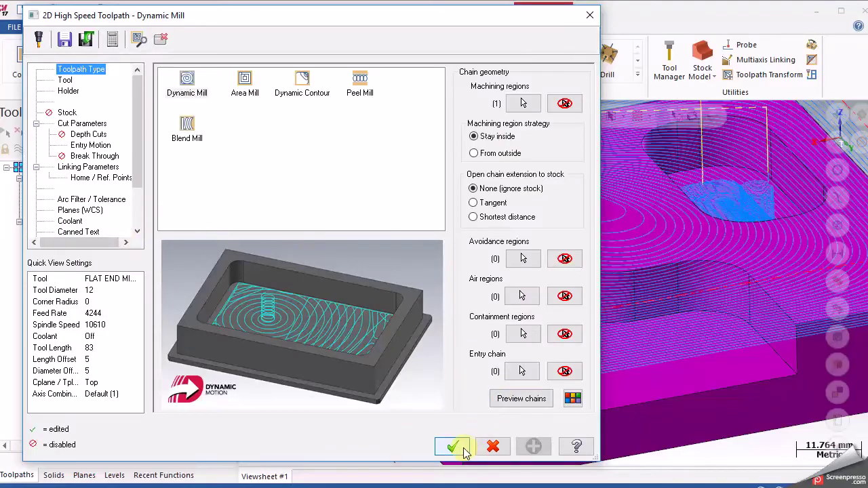
{"action": "left_click", "coordinate": [465, 453]}
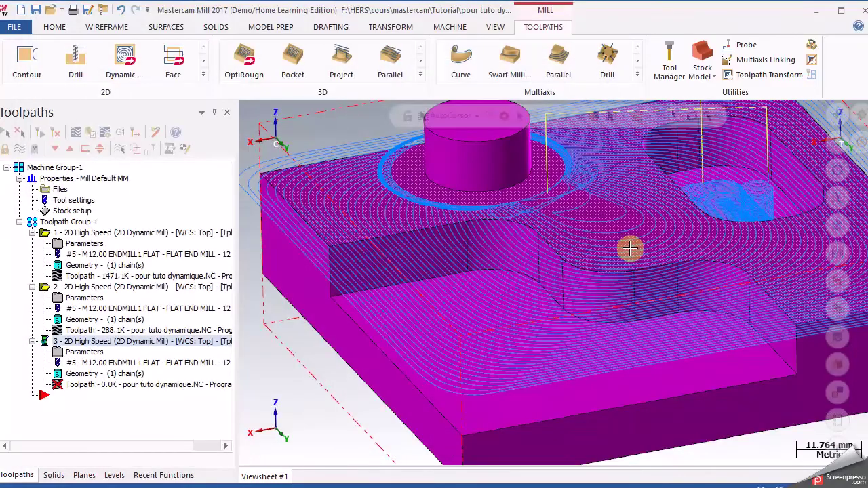
- Display only the selected third operation's toolpath and inspect its helix entry over the lower step
{"action": "middle_click_drag", "start_coordinate": [688, 373], "coordinate": [550, 283]}
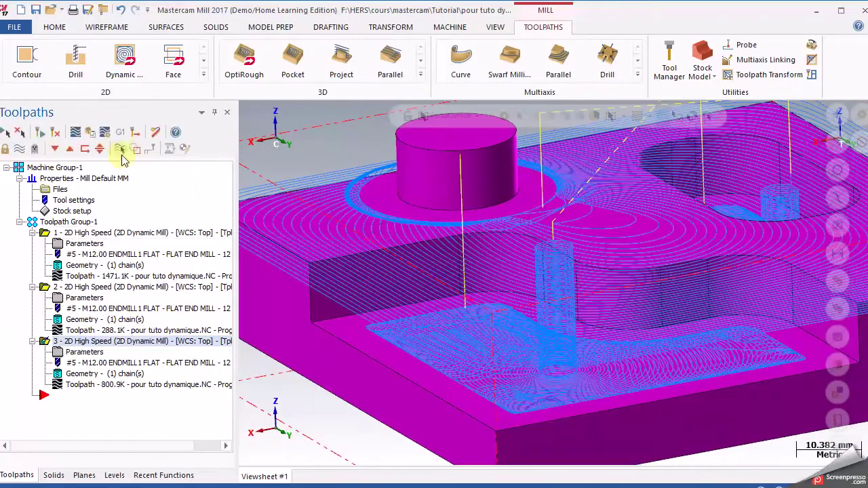
{"action": "left_click", "coordinate": [119, 148]}
{"action": "middle_click_drag", "start_coordinate": [603, 273], "coordinate": [575, 196]}
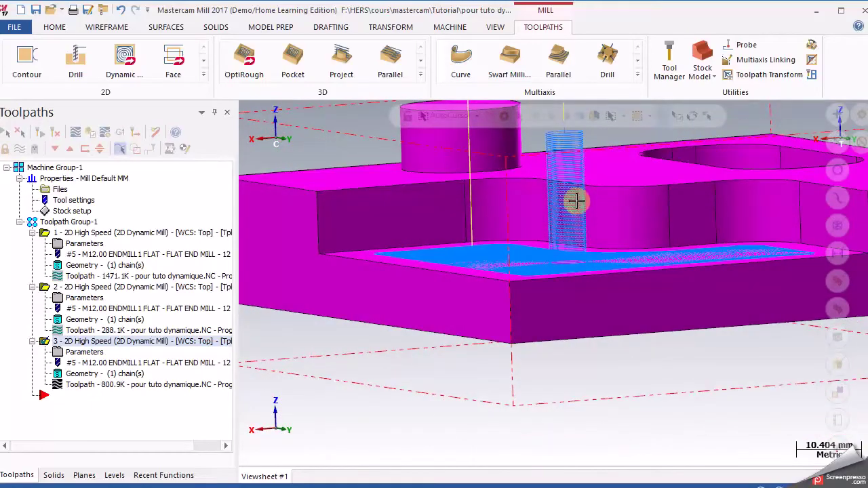
- Add the lower step floor's two open outer edges as a partial-loop air region to the third toolpath and accept its chains
{"action": "middle_click_drag", "start_coordinate": [575, 249], "coordinate": [608, 348]}
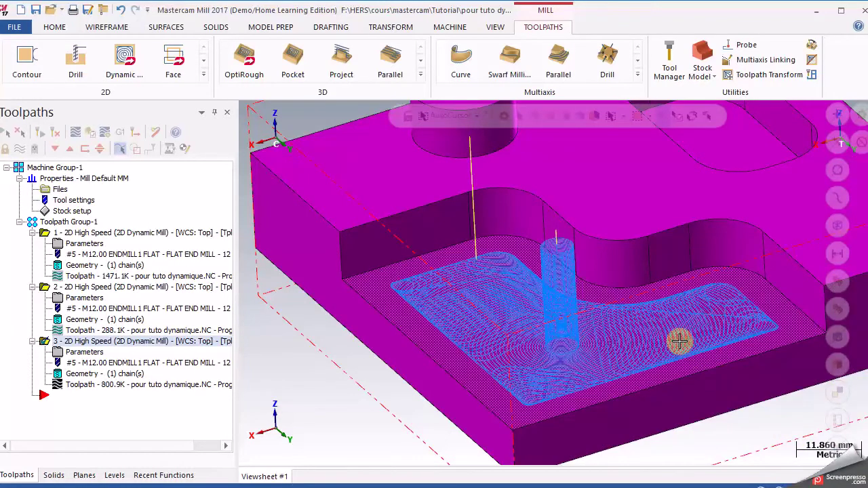
{"action": "middle_click_drag", "start_coordinate": [473, 312], "coordinate": [353, 336]}
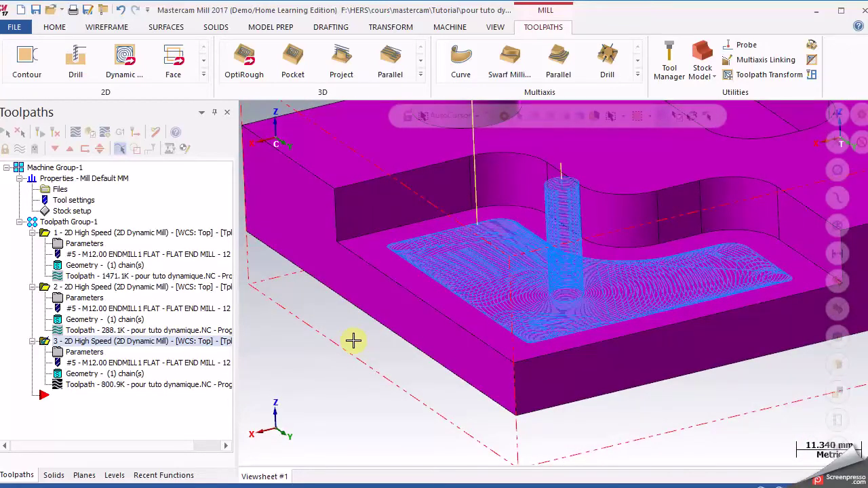
{"action": "left_click", "coordinate": [83, 374]}
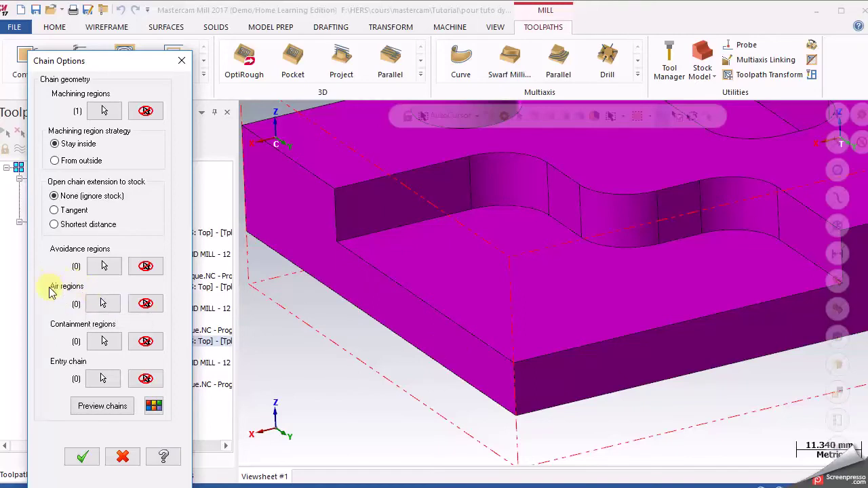
{"action": "left_click", "coordinate": [101, 307]}
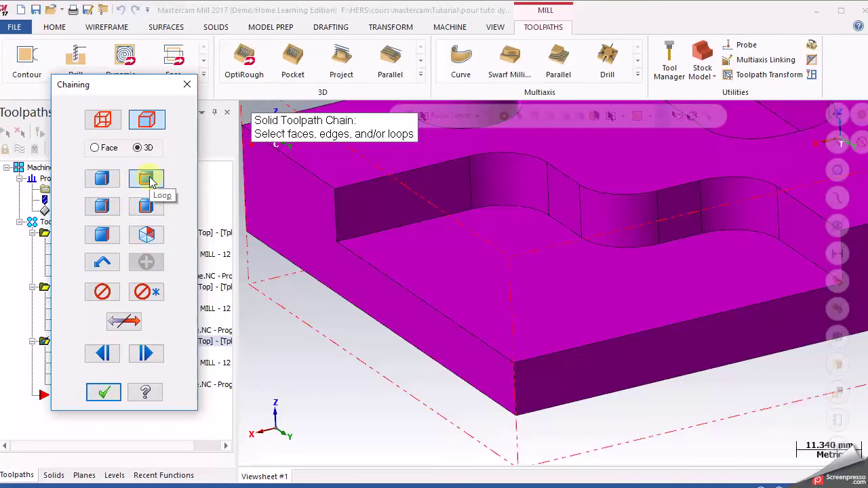
{"action": "left_click", "coordinate": [149, 209]}
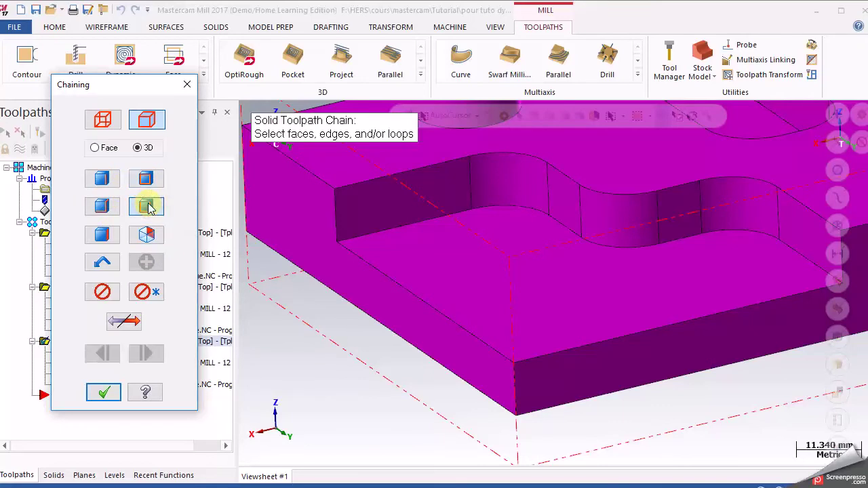
{"action": "left_click", "coordinate": [713, 316]}
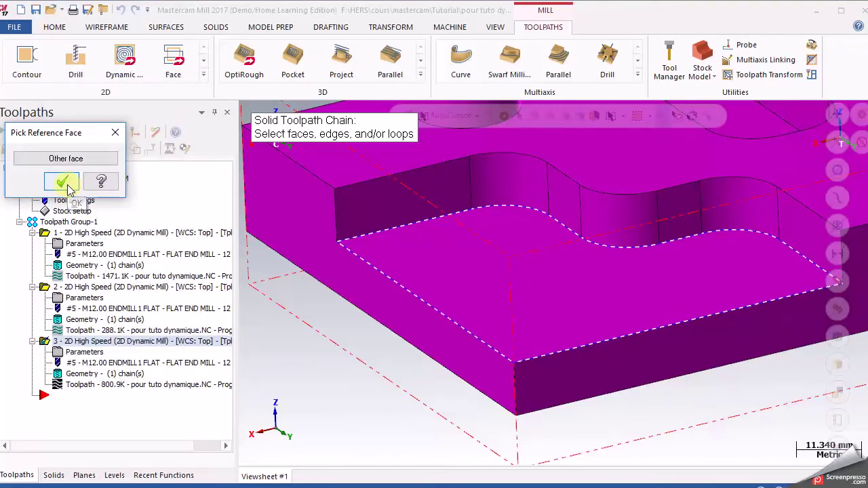
{"action": "left_click", "coordinate": [68, 189]}
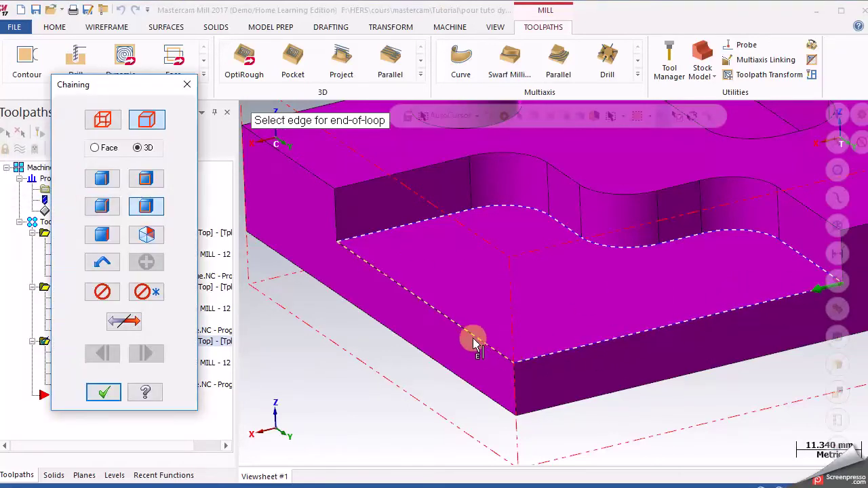
{"action": "left_click", "coordinate": [351, 256]}
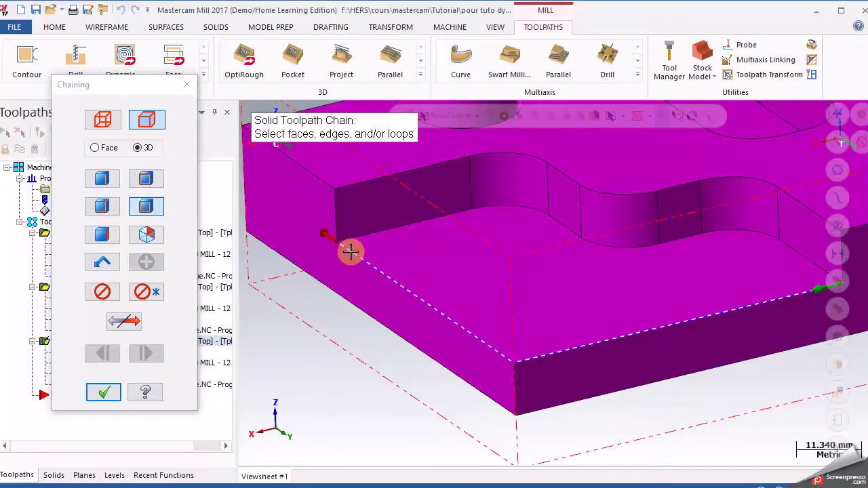
{"action": "middle_click_drag", "start_coordinate": [689, 403], "coordinate": [763, 288]}
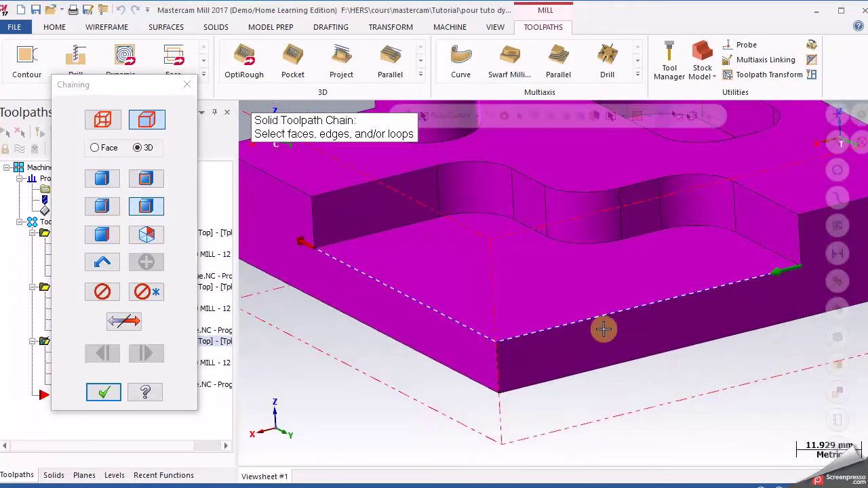
{"action": "left_click", "coordinate": [107, 392]}
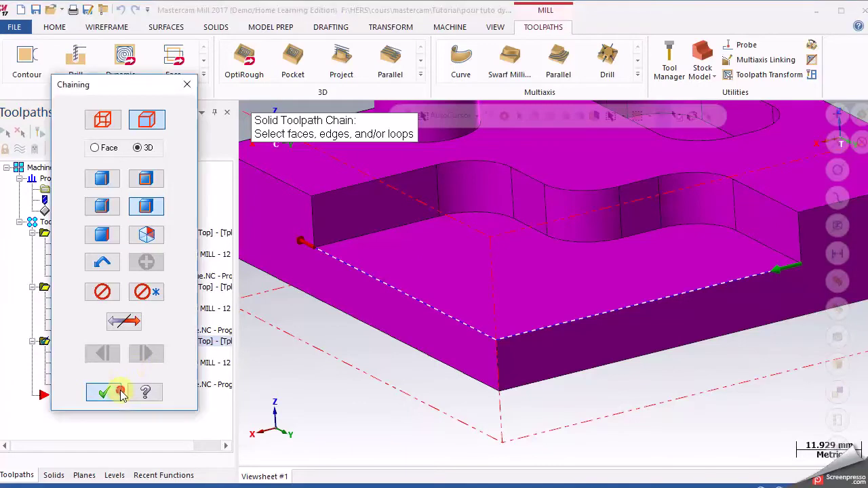
{"action": "left_click", "coordinate": [82, 458]}
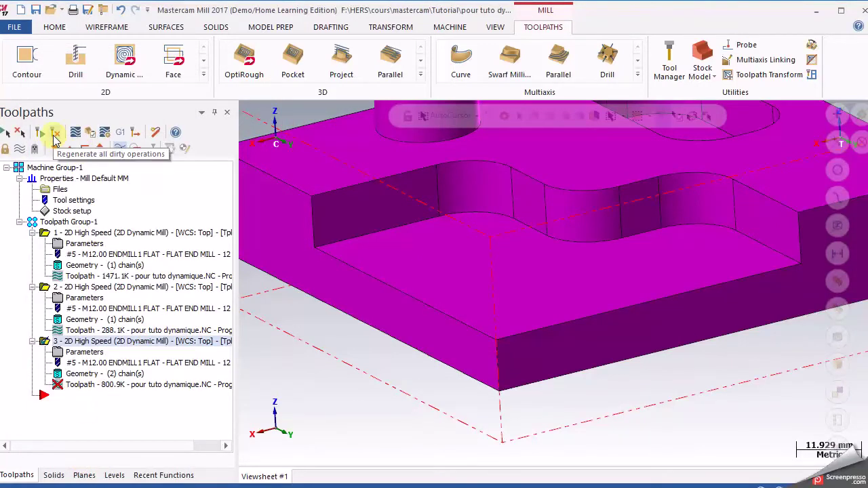
- Regenerate the outdated operations and inspect the lower step's toolpath around its open outer edges
{"action": "left_click", "coordinate": [54, 134]}
{"action": "left_click", "coordinate": [659, 344]}
{"action": "middle_click_drag", "start_coordinate": [660, 344], "coordinate": [811, 282]}
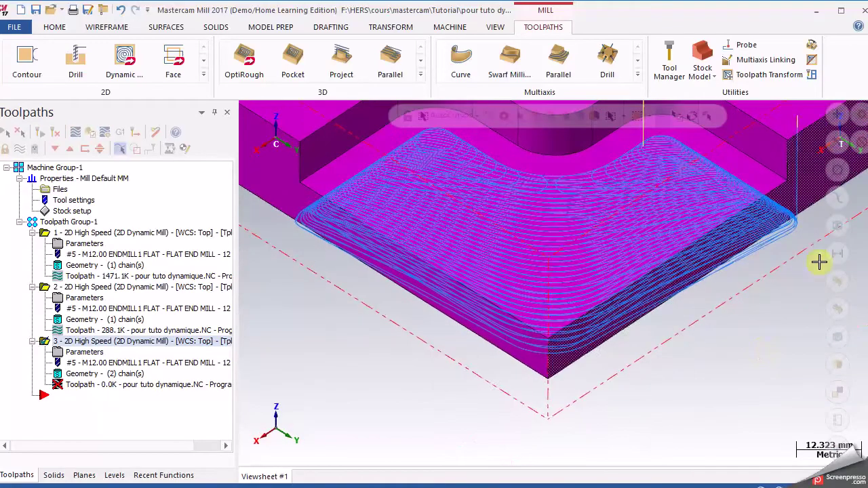
{"action": "left_click", "coordinate": [309, 219]}
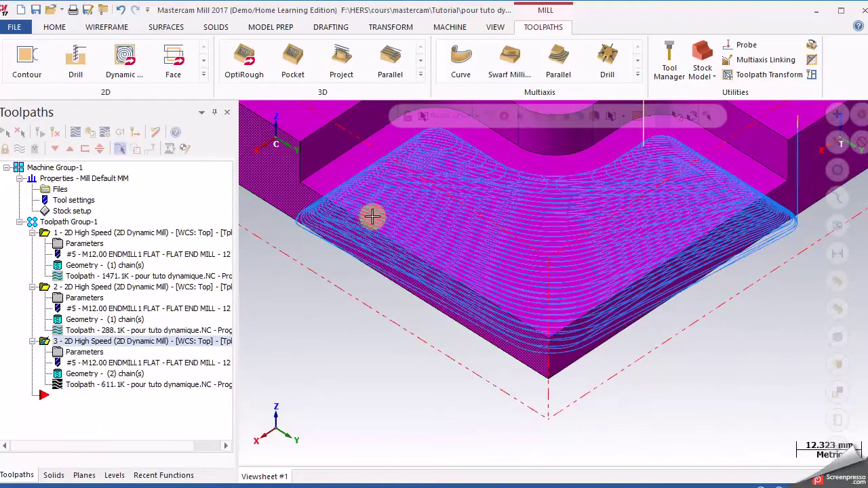
{"action": "left_click", "coordinate": [581, 225]}
{"action": "mouse_move", "coordinate": [573, 219]}
{"action": "middle_mouse_down"}
{"action": "mouse_move", "coordinate": [762, 305]}
{"action": "mouse_move", "coordinate": [634, 208]}
{"action": "middle_mouse_up"}
{"action": "scroll", "coordinate": [759, 309], "scroll_direction": "up", "scroll_amount": 3}
{"action": "scroll", "coordinate": [680, 241], "scroll_direction": "down", "scroll_amount": 3}
{"action": "middle_click_drag", "start_coordinate": [679, 242], "coordinate": [416, 342]}
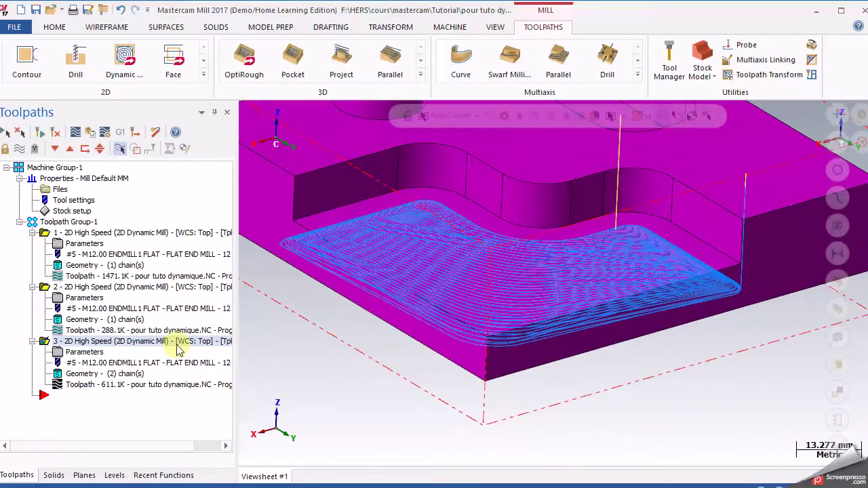
- Review the third toolpath's chain geometry settings and examine its passes over the lower step from the side and above
{"action": "left_click", "coordinate": [85, 352]}
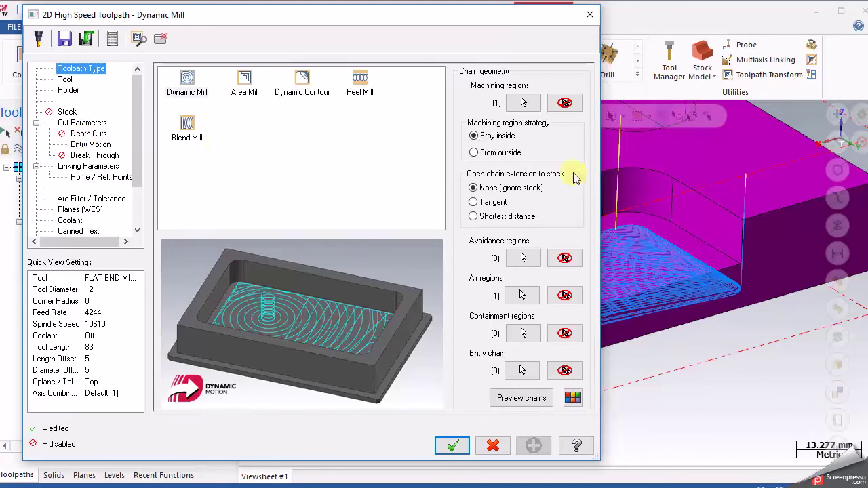
{"action": "scroll", "coordinate": [761, 342], "scroll_direction": "up", "scroll_amount": 1}
{"action": "scroll", "coordinate": [761, 343], "scroll_direction": "down", "scroll_amount": 2}
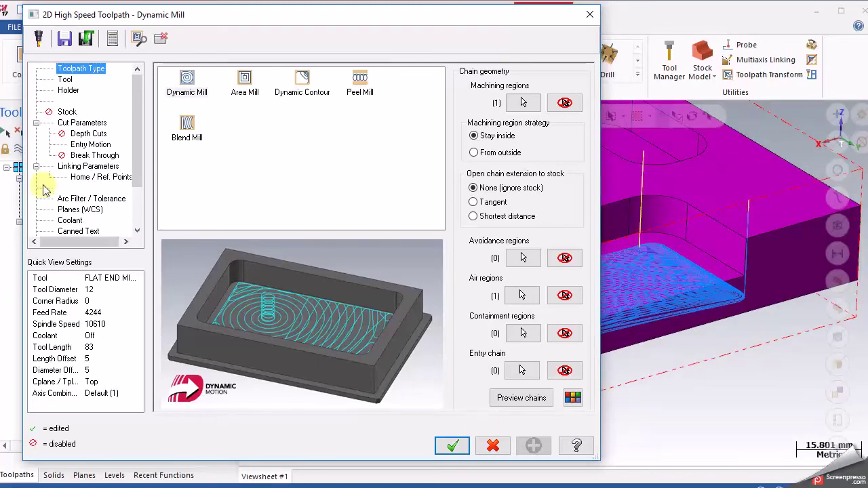
{"action": "left_click", "coordinate": [452, 446]}
{"action": "scroll", "coordinate": [486, 231], "scroll_direction": "up", "scroll_amount": 2}
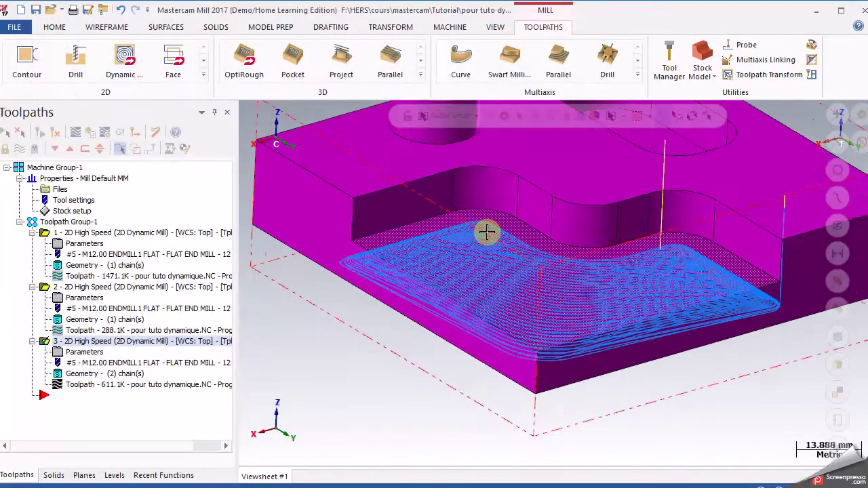
{"action": "middle_click_drag", "start_coordinate": [759, 387], "coordinate": [445, 261]}
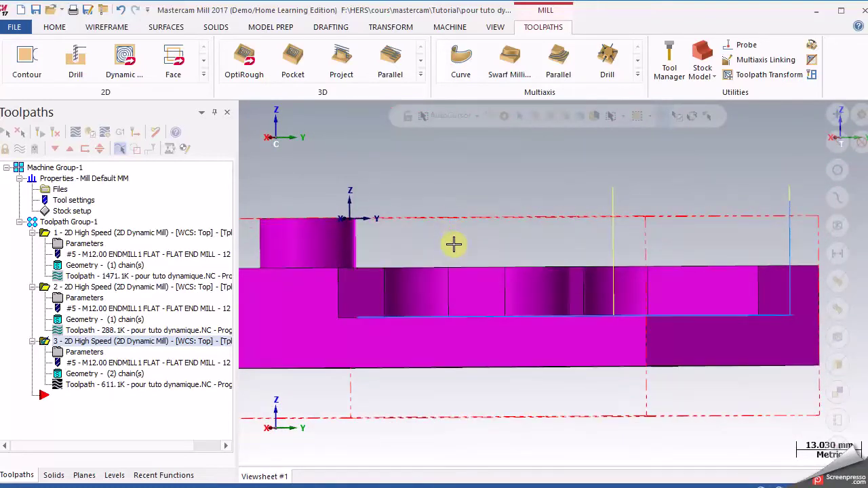
{"action": "middle_click_drag", "start_coordinate": [471, 234], "coordinate": [638, 201]}
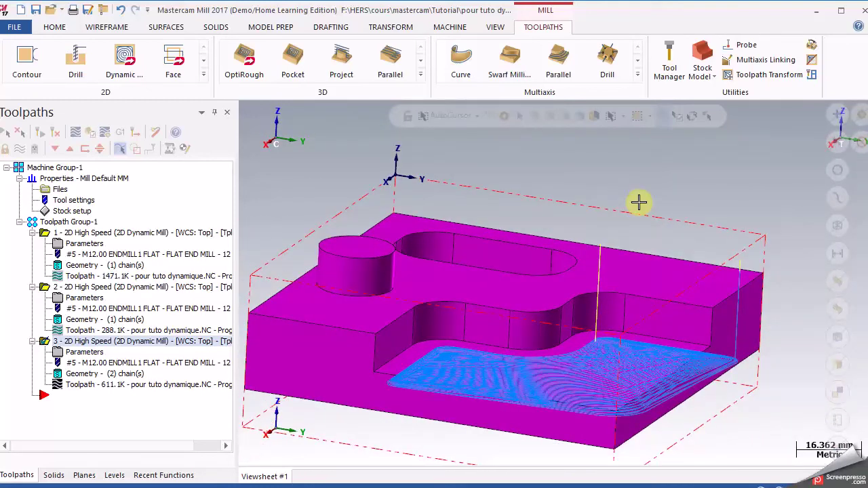
{"action": "middle_click_drag", "start_coordinate": [638, 201], "coordinate": [712, 348]}
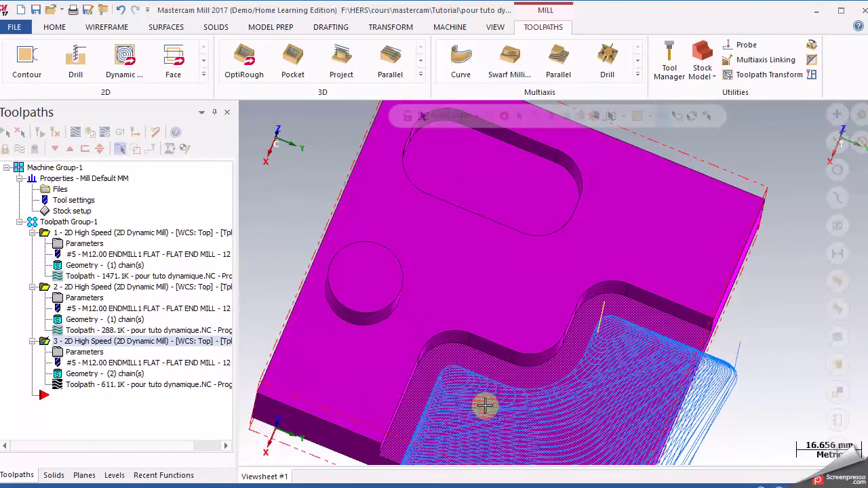
{"action": "middle_click_drag", "start_coordinate": [562, 400], "coordinate": [403, 324]}
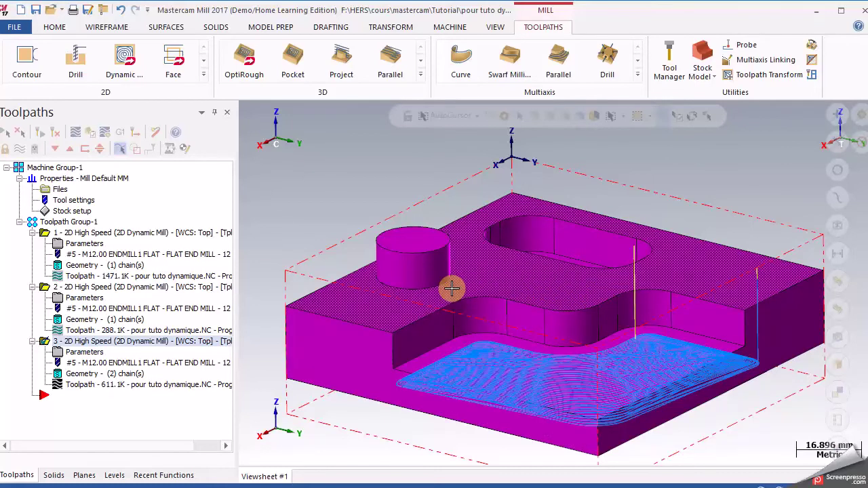
{"action": "middle_click_drag", "start_coordinate": [452, 289], "coordinate": [451, 288]}
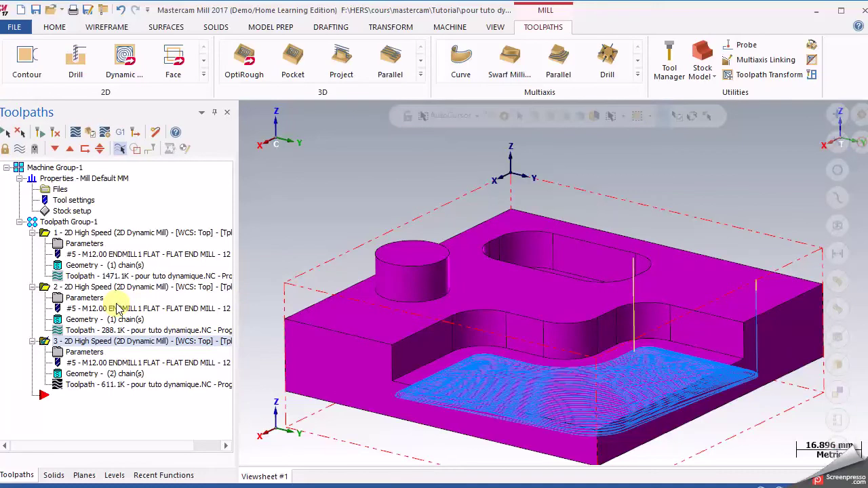
- Move the lower step operation to first place in Toolpath Group-1 and display the reordered toolpaths one after another
{"action": "left_click", "coordinate": [46, 344]}
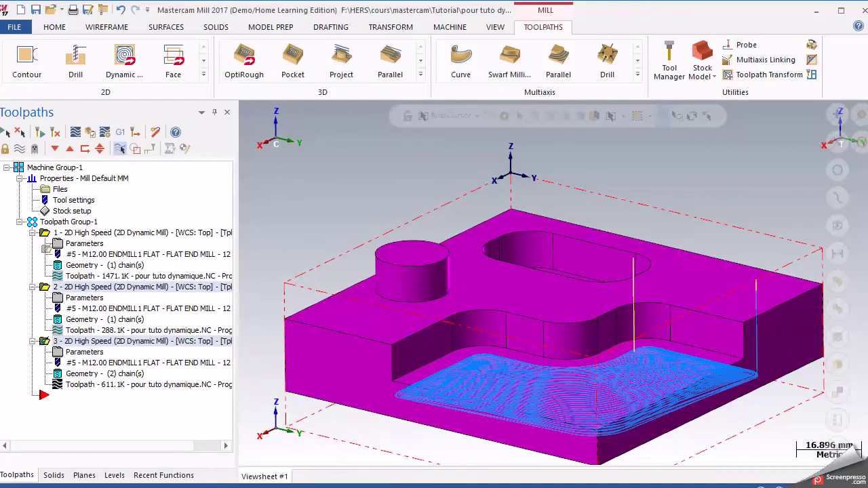
{"action": "left_click_drag", "start_coordinate": [43, 223], "coordinate": [44, 223]}
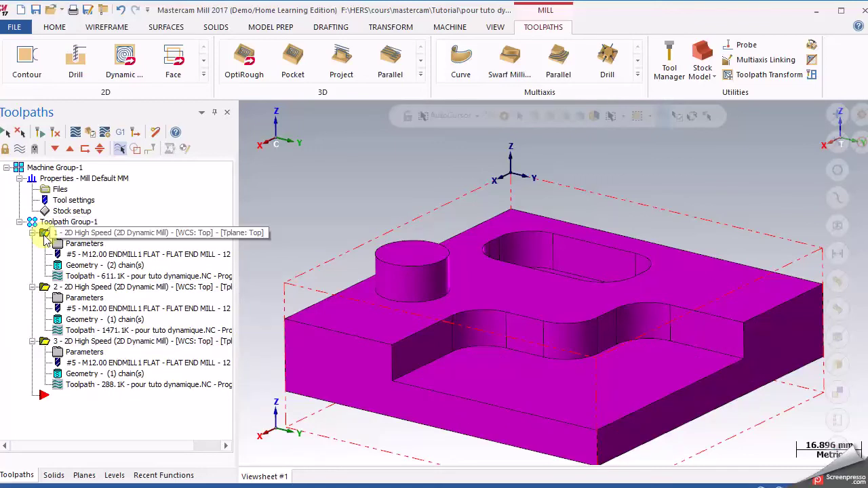
{"action": "left_click", "coordinate": [46, 291]}
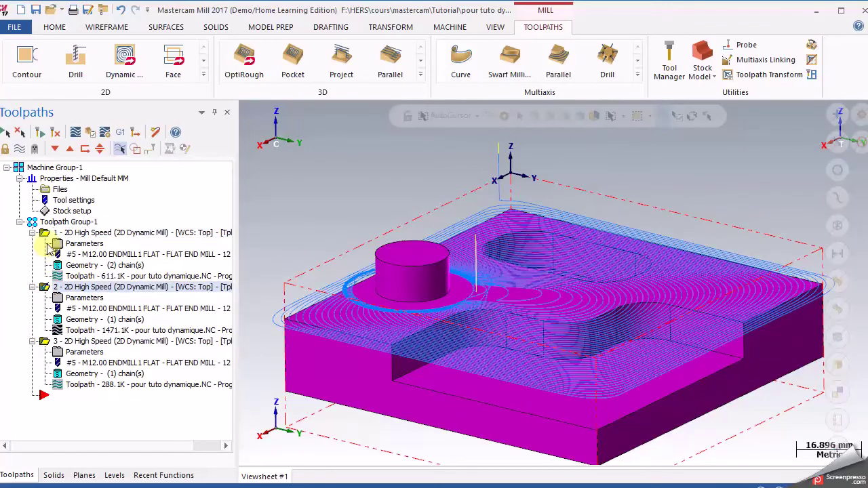
{"action": "left_click", "coordinate": [49, 234]}
{"action": "left_click", "coordinate": [45, 288]}
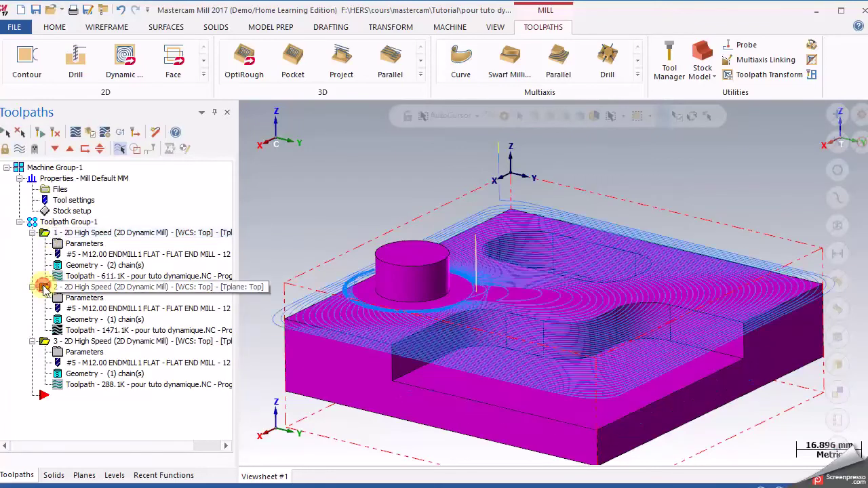
{"action": "left_click", "coordinate": [44, 342]}
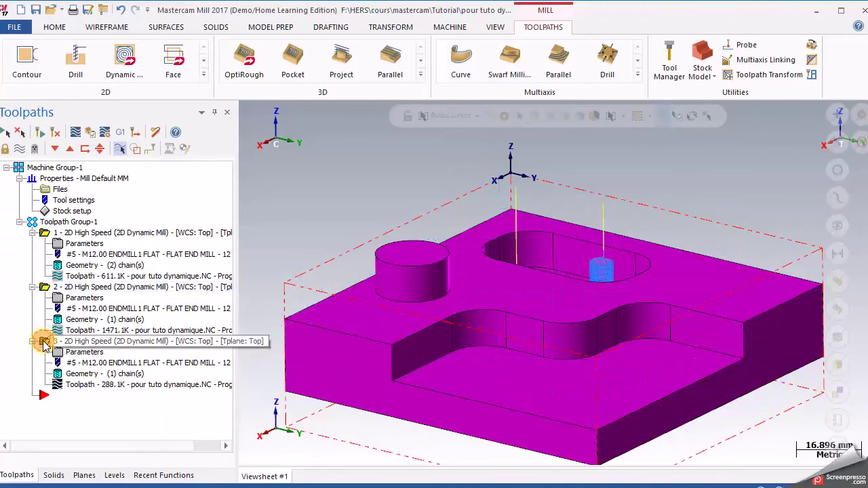
- Add the top face's outer loop as the machining region of the second operation, the clearing around the boss, and accept its chains
{"action": "left_click", "coordinate": [44, 288]}
{"action": "middle_click_drag", "start_coordinate": [310, 291], "coordinate": [625, 365]}
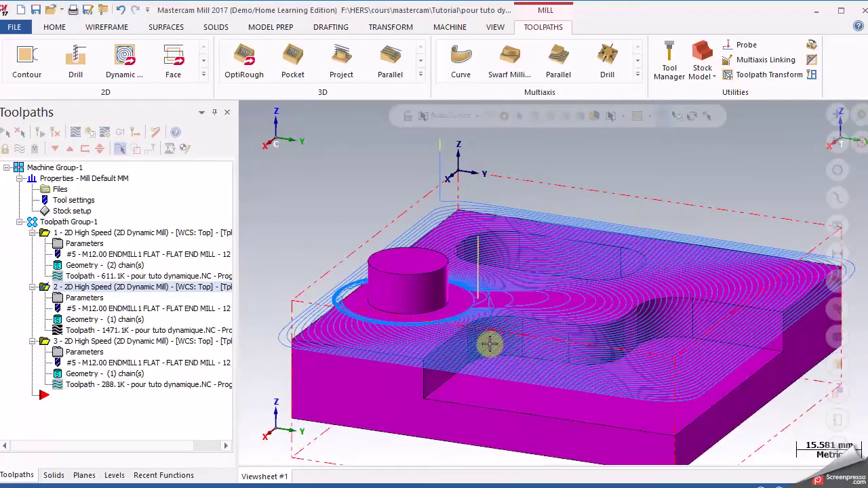
{"action": "middle_click_drag", "start_coordinate": [668, 352], "coordinate": [667, 352]}
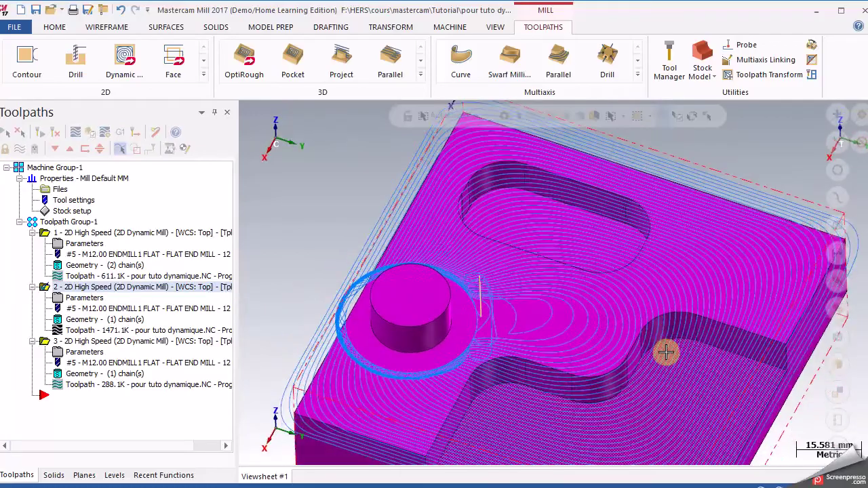
{"action": "left_click", "coordinate": [62, 321]}
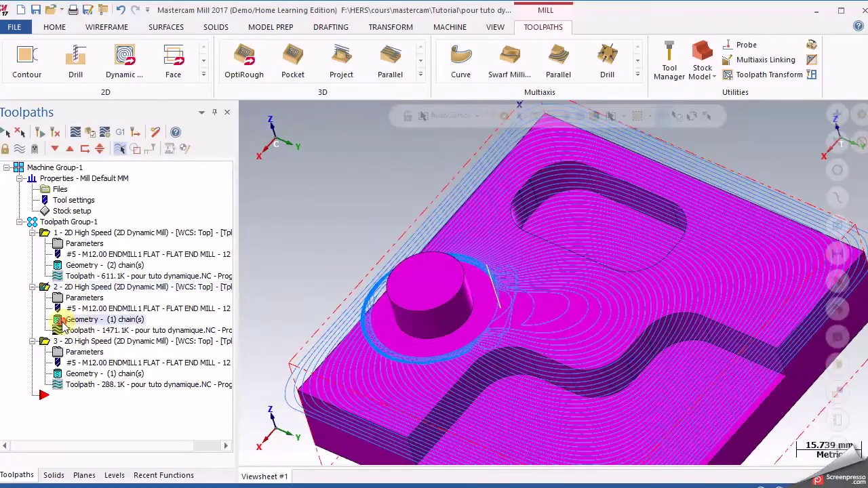
{"action": "middle_click_drag", "start_coordinate": [578, 297], "coordinate": [380, 271]}
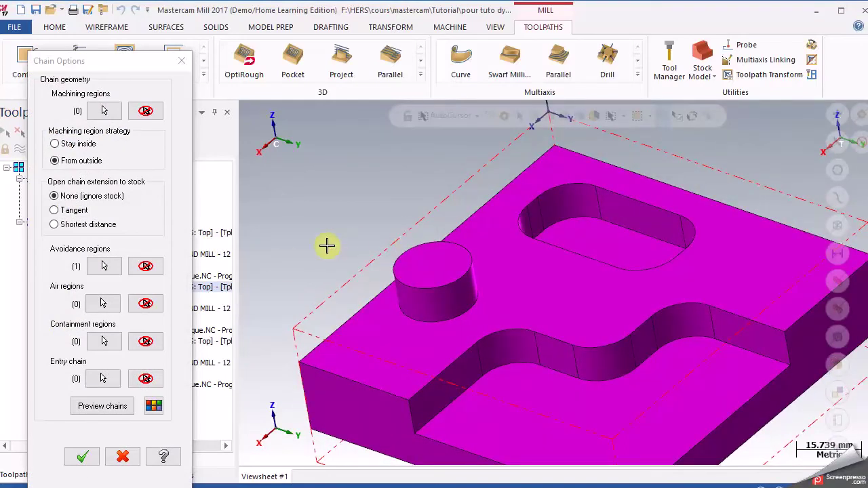
{"action": "left_click", "coordinate": [106, 112]}
{"action": "left_click", "coordinate": [382, 355]}
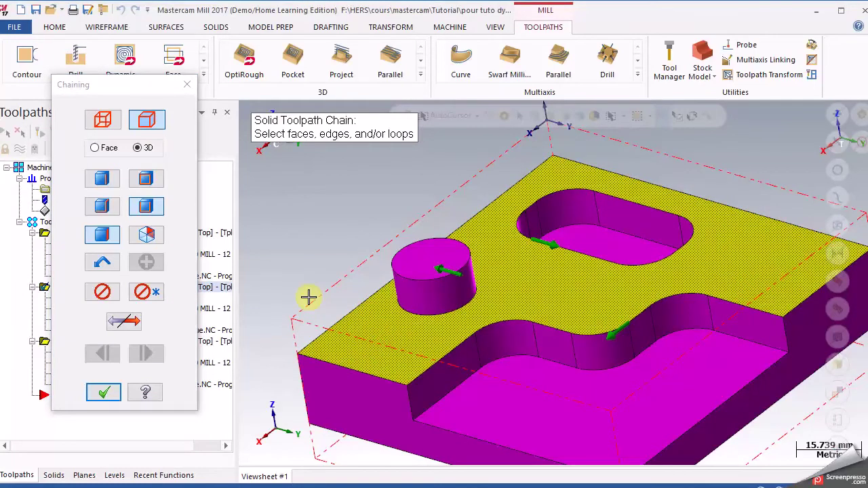
{"action": "left_click", "coordinate": [110, 292]}
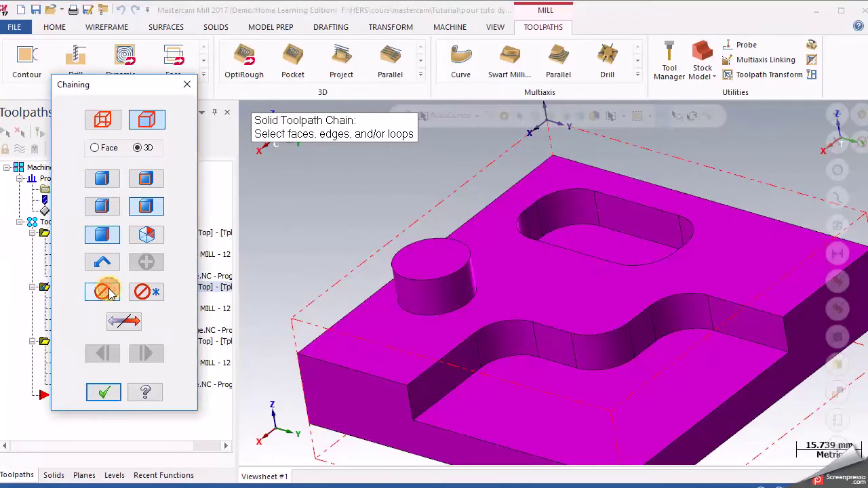
{"action": "left_click", "coordinate": [145, 179]}
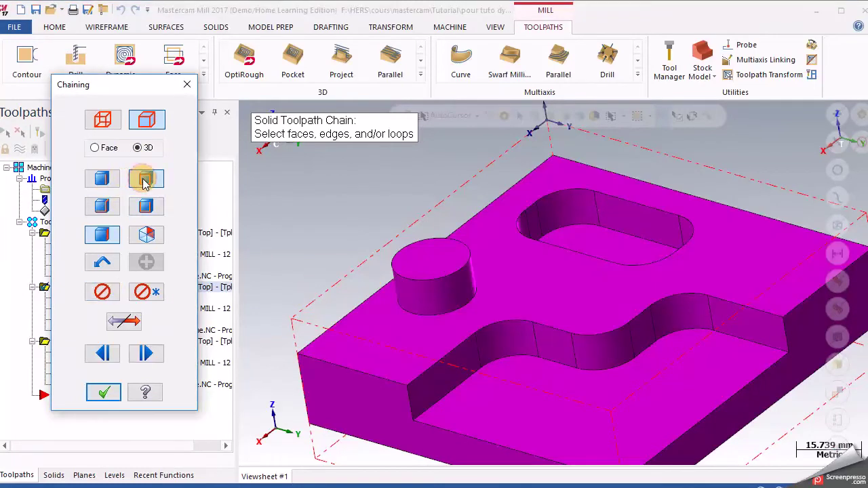
{"action": "left_click", "coordinate": [342, 328]}
{"action": "left_click", "coordinate": [62, 182]}
{"action": "left_click", "coordinate": [106, 389]}
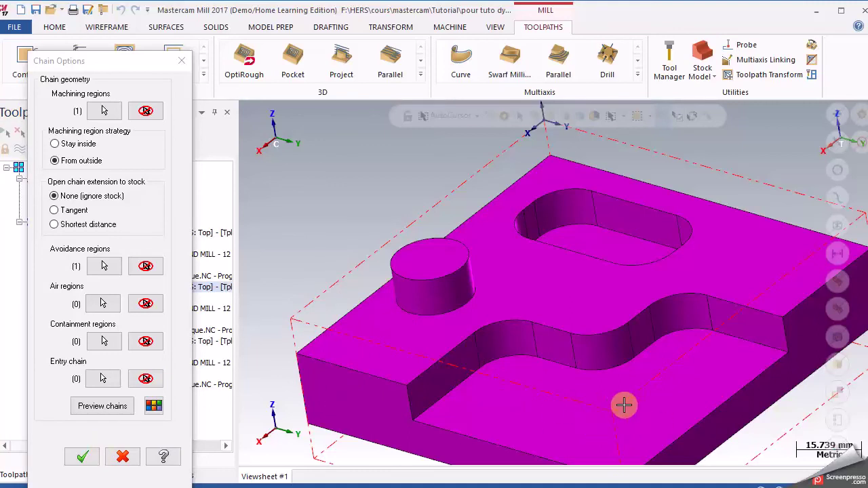
{"action": "left_click", "coordinate": [83, 457]}
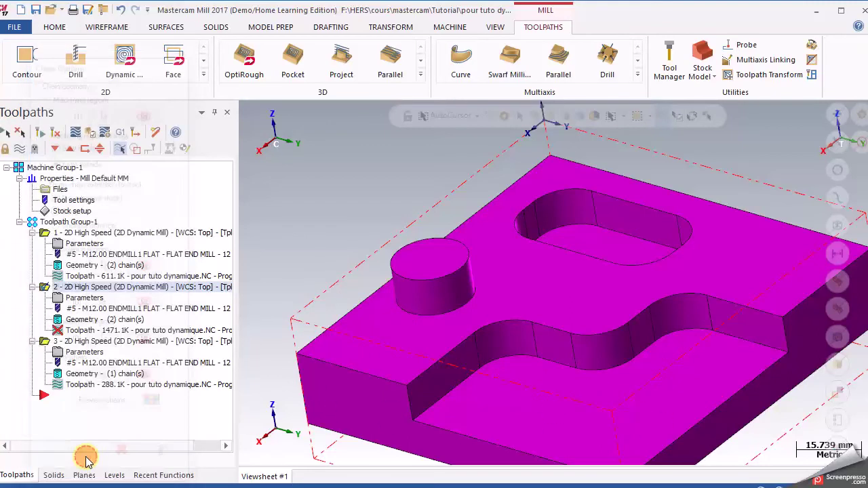
- Regenerate all outdated operations and inspect the second operation's clearing passes around the boss and along the step's contour
{"action": "left_click", "coordinate": [57, 133]}
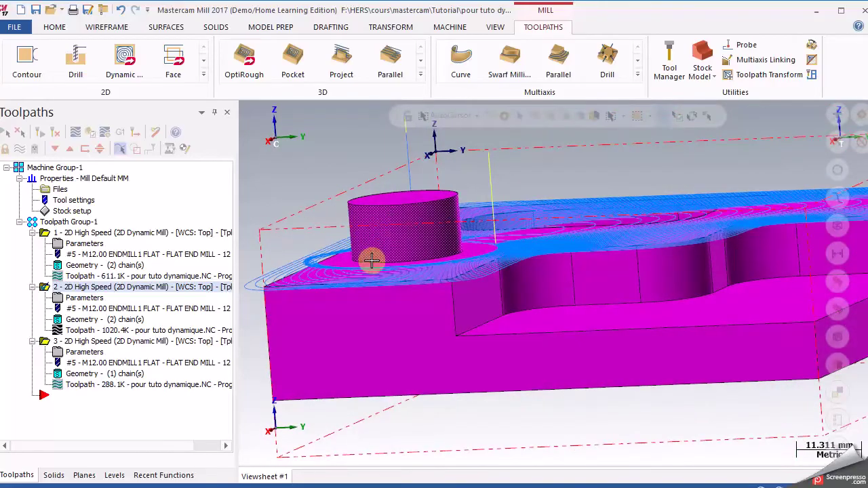
{"action": "middle_click_drag", "start_coordinate": [407, 224], "coordinate": [501, 272]}
{"action": "middle_click_drag", "start_coordinate": [584, 310], "coordinate": [698, 218]}
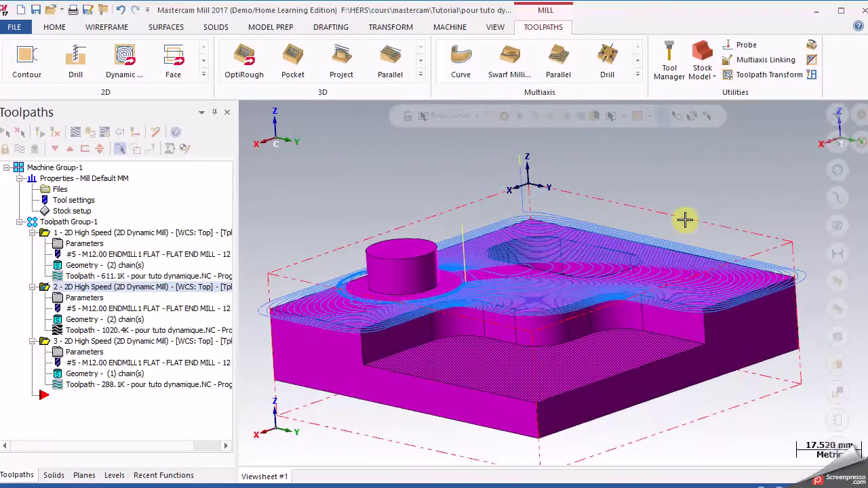